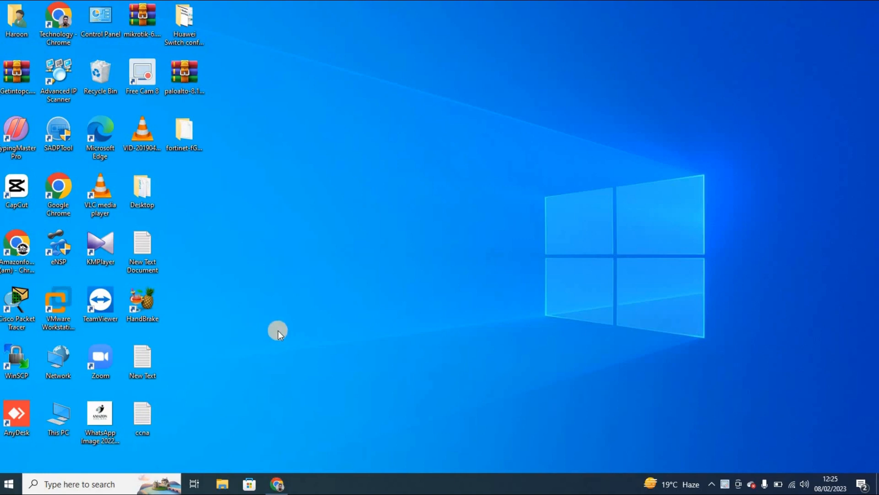
Step: Search the web in Chrome for "cisco packet tracer download 64 bit"
left_click(277, 484)
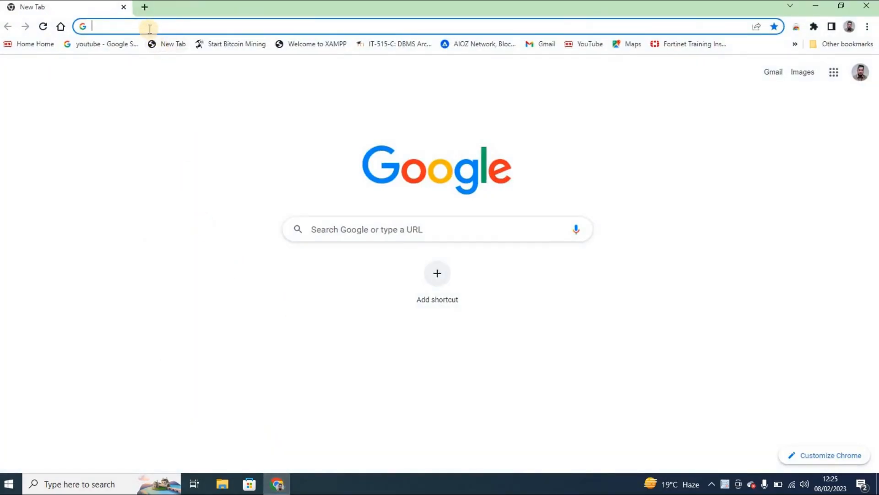
type("cis")
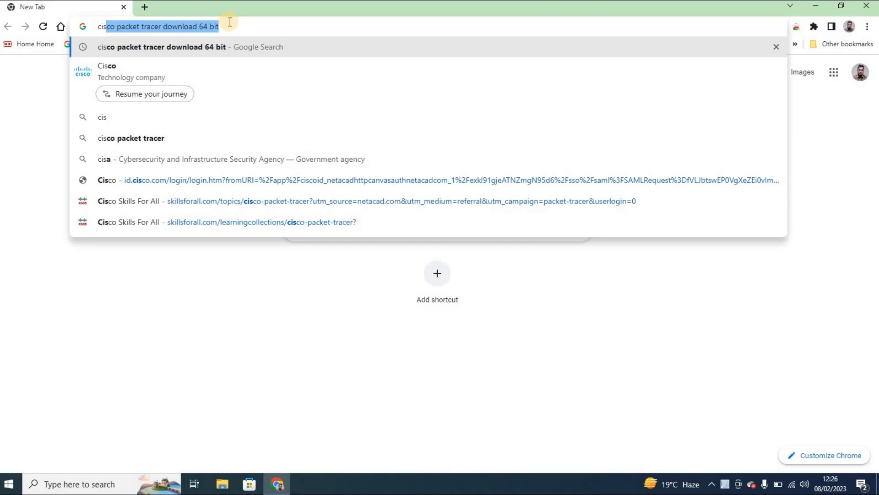
key("Return")
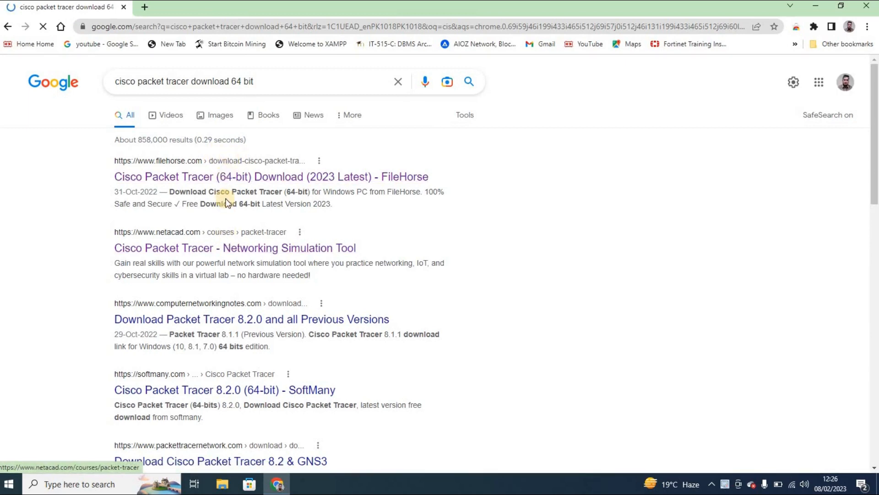
Step: Open the FileHorse page for Cisco Packet Tracer (64-bit) and download version 7.3.0
left_click(189, 182)
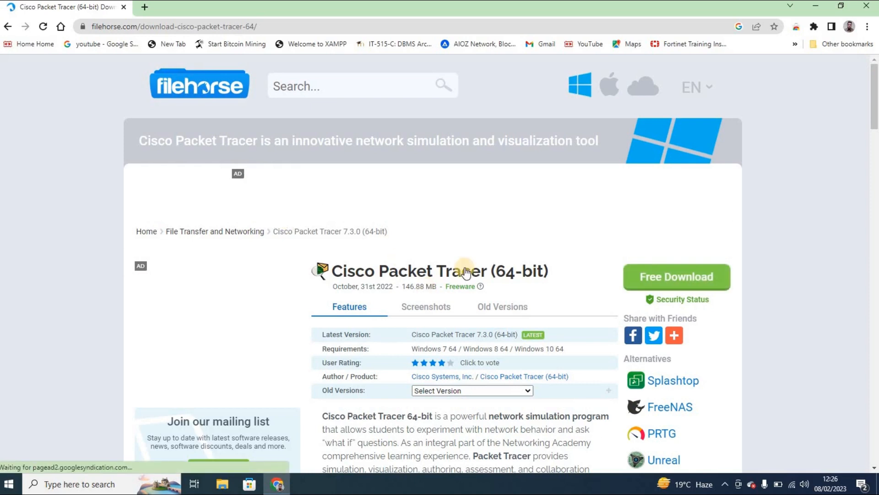
left_click(668, 277)
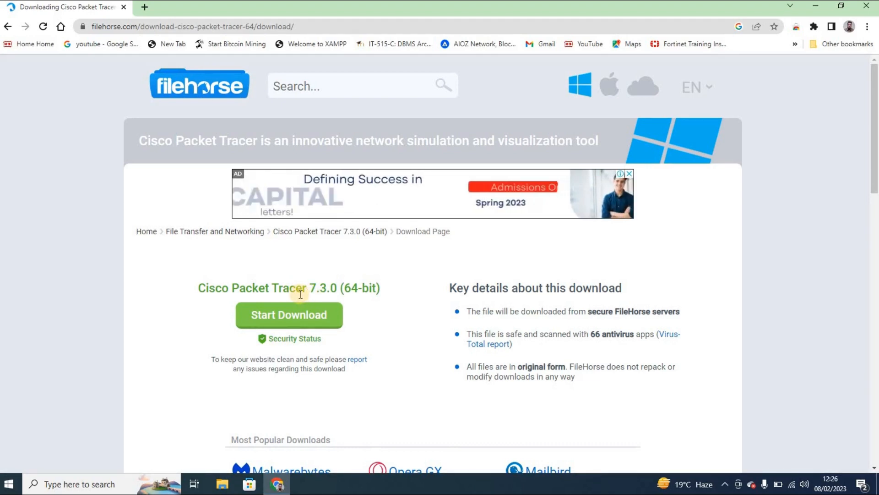
left_click(285, 318)
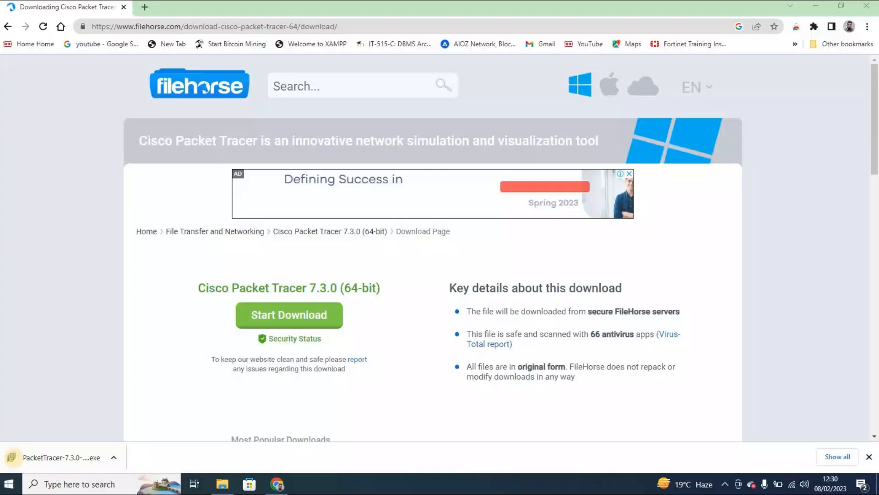
Step: Run the downloaded PacketTracer-7.3.0-win64-setup file from the Downloads folder and allow it past the SmartScreen warning
left_click(112, 457)
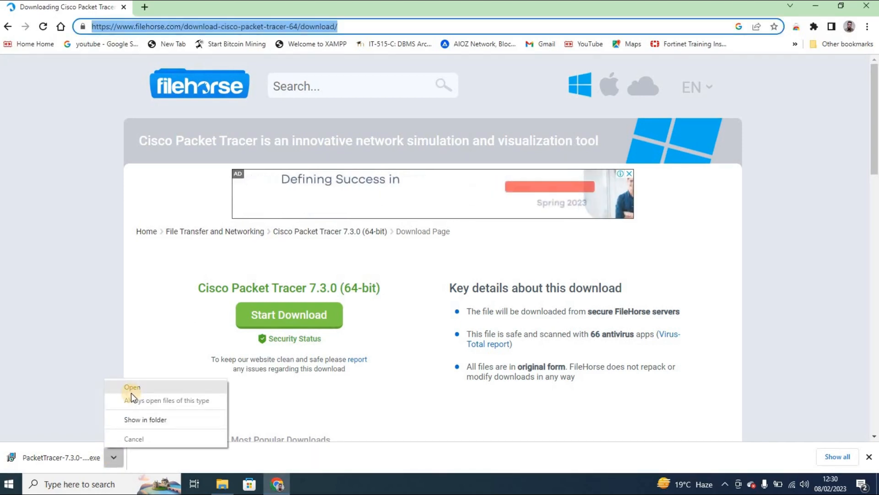
left_click(142, 421)
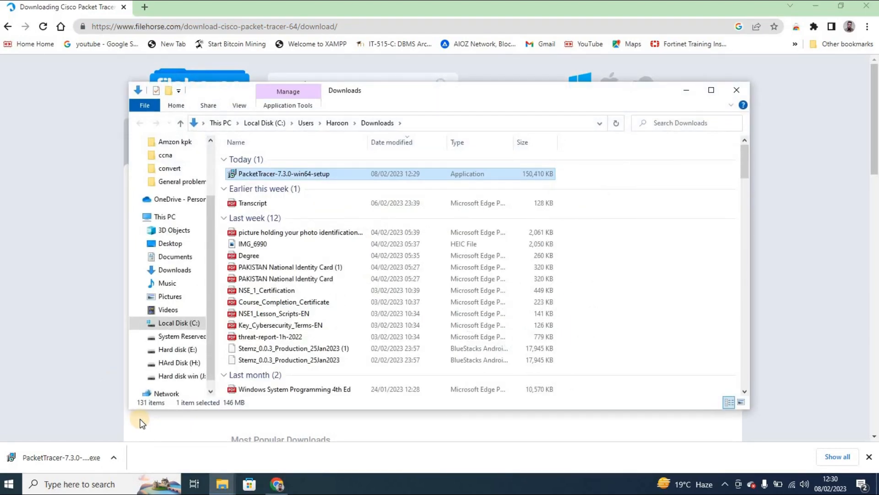
double_click(288, 174)
right_click(288, 172)
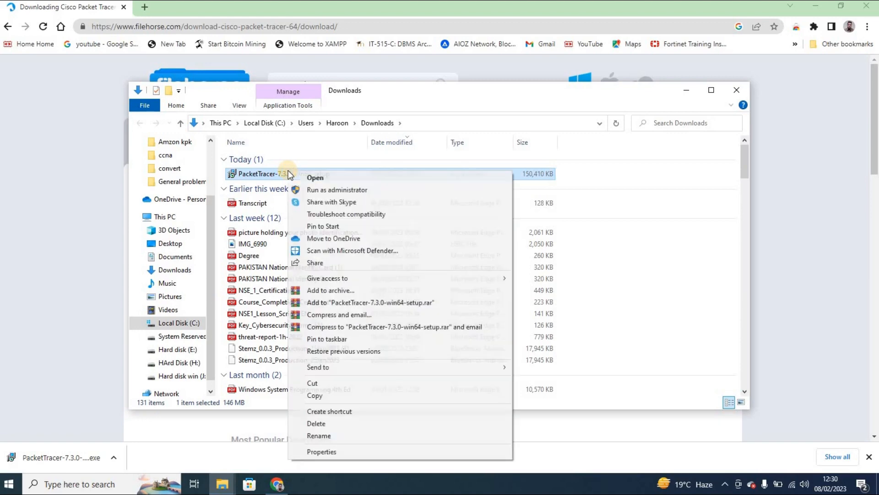
left_click(298, 180)
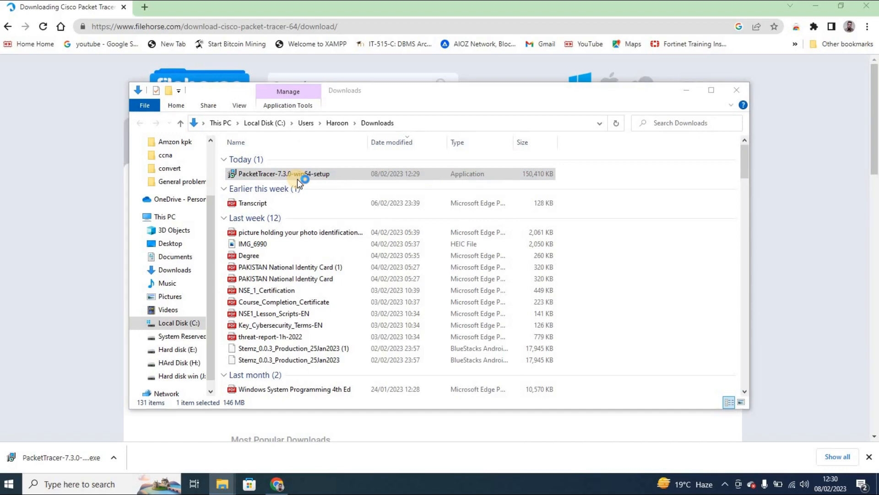
left_click(817, 4)
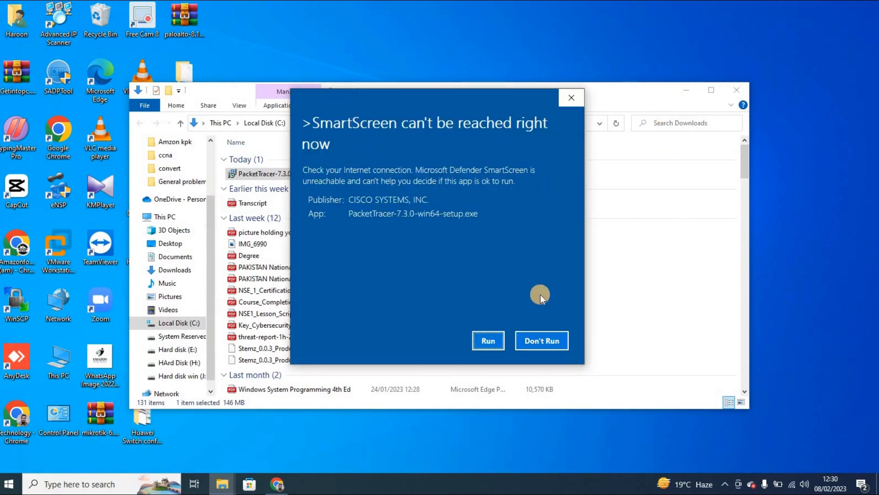
left_click(489, 340)
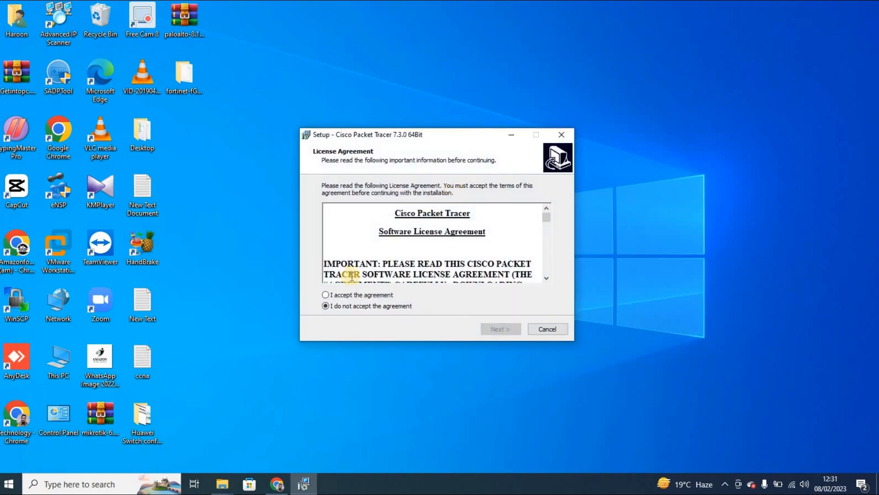
Step: Accept the license agreement and install Packet Tracer in C:\Program Files\Cisco Packet Tracer 7.3.0 with a desktop shortcut
left_click(326, 295)
left_click(497, 330)
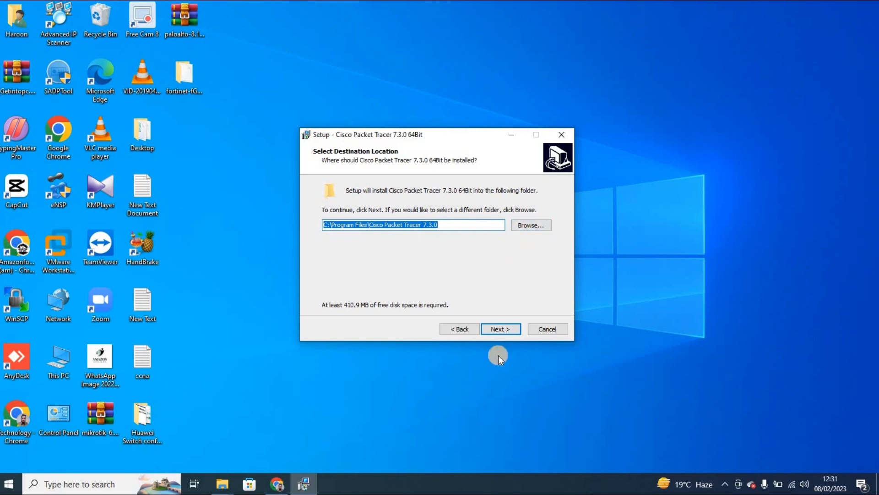
left_click(501, 330)
left_click(501, 330)
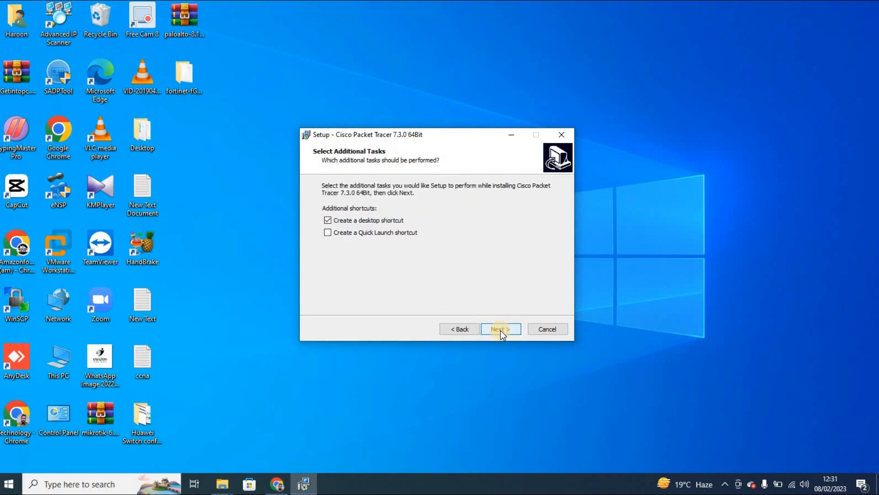
left_click(501, 330)
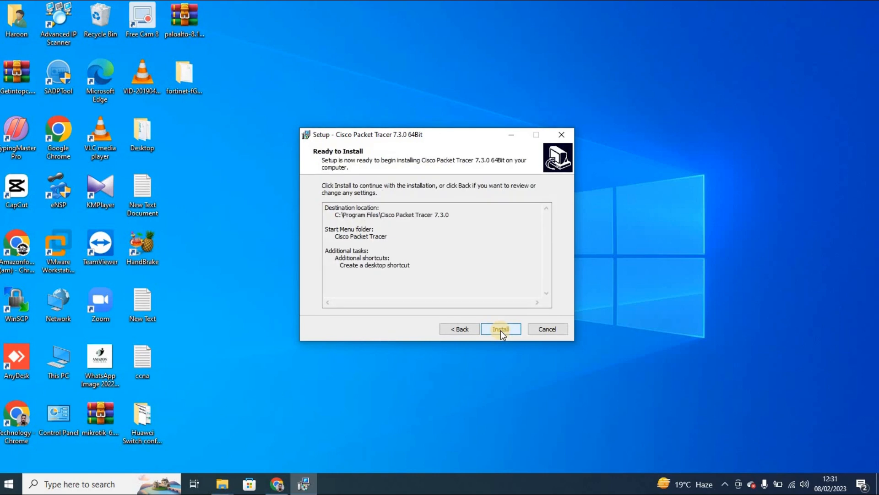
left_click(501, 330)
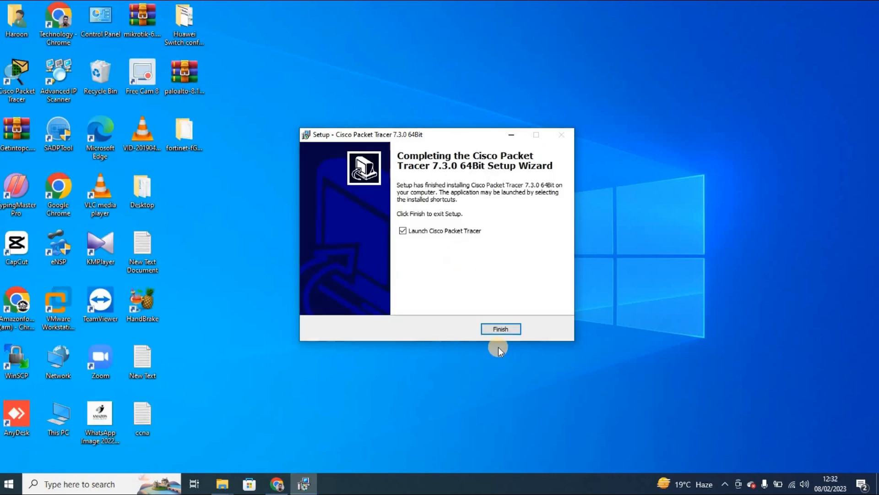
Step: Finish the setup with Packet Tracer launching, accept the default user files folder and allow its access through the firewall
left_click(500, 329)
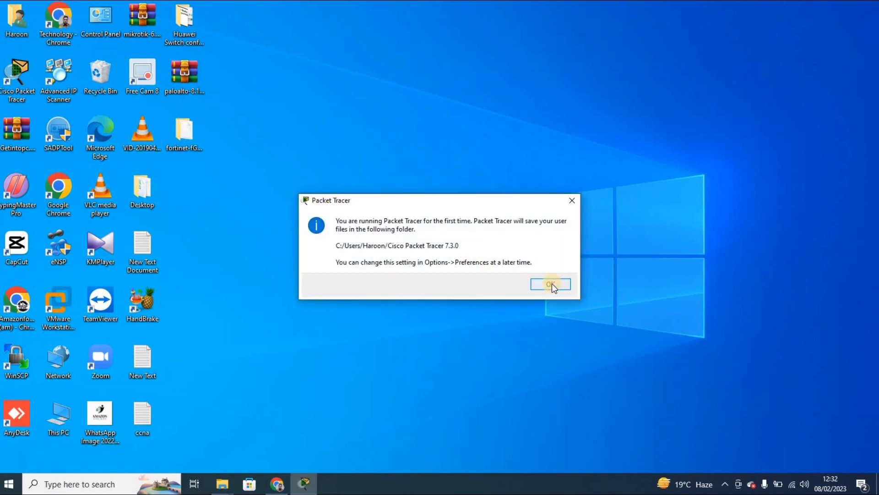
left_click(551, 284)
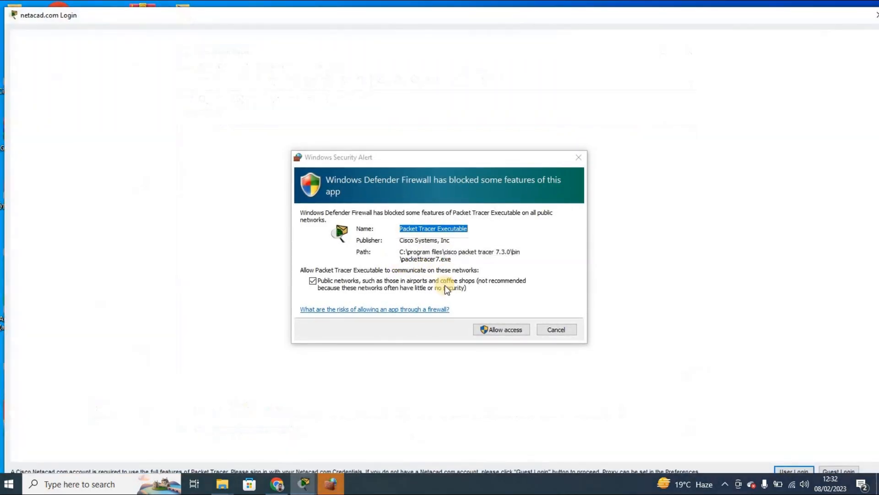
left_click(502, 330)
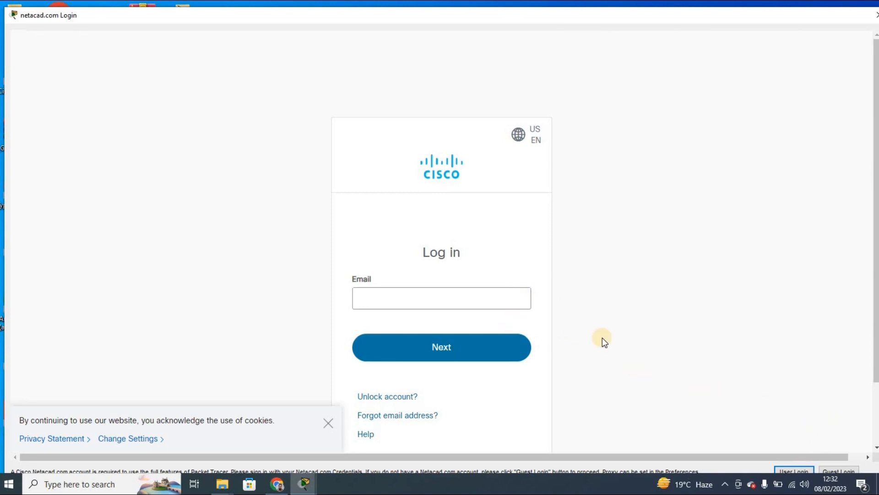
Step: Start the guest login in the netacad.com login window and close the Cisco web page it opens
left_click(839, 471)
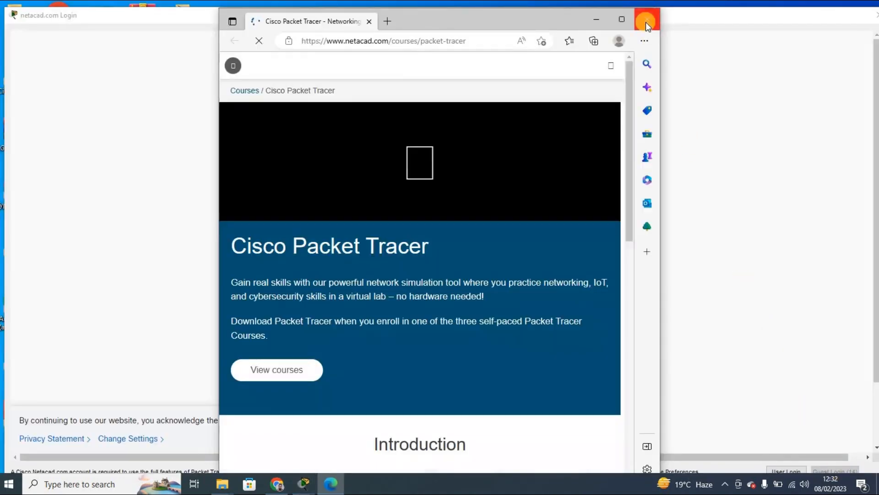
left_click(647, 19)
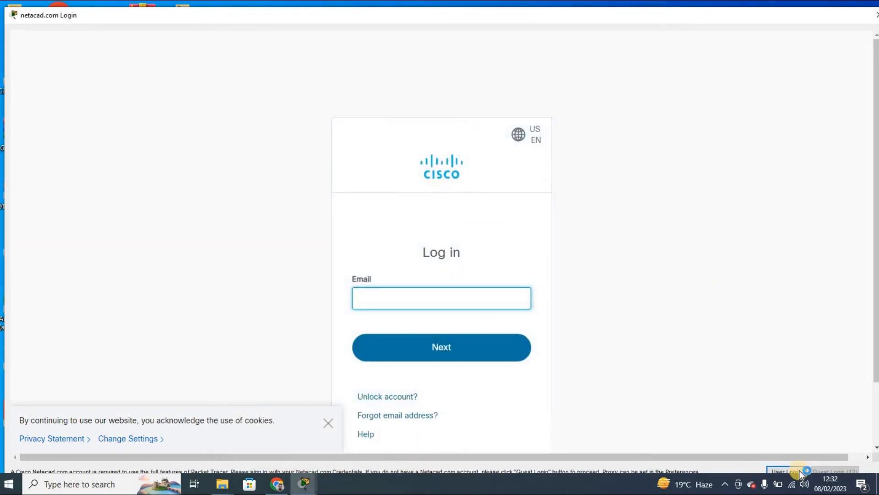
Step: Turn off the computer's Wi-Fi connection
left_click(794, 484)
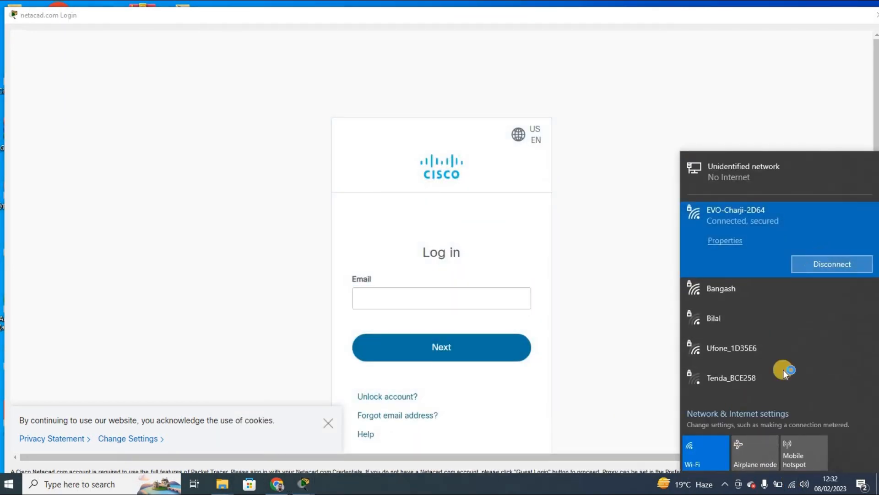
left_click(711, 460)
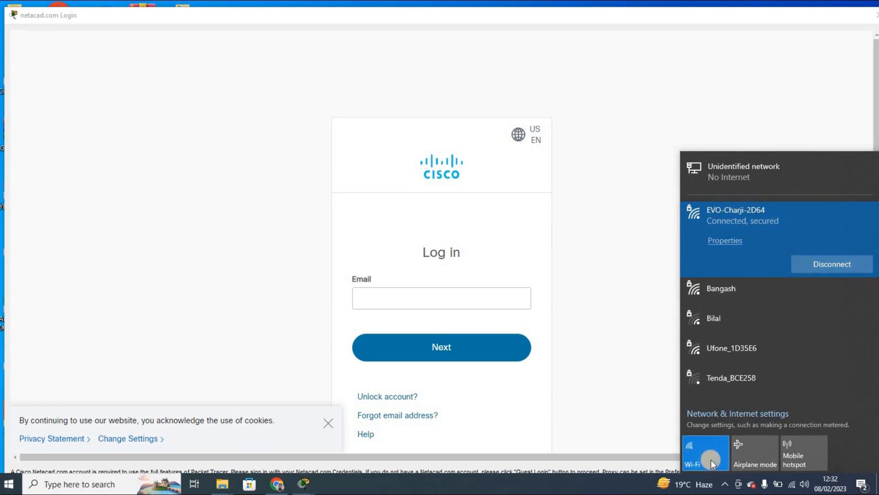
left_click(642, 357)
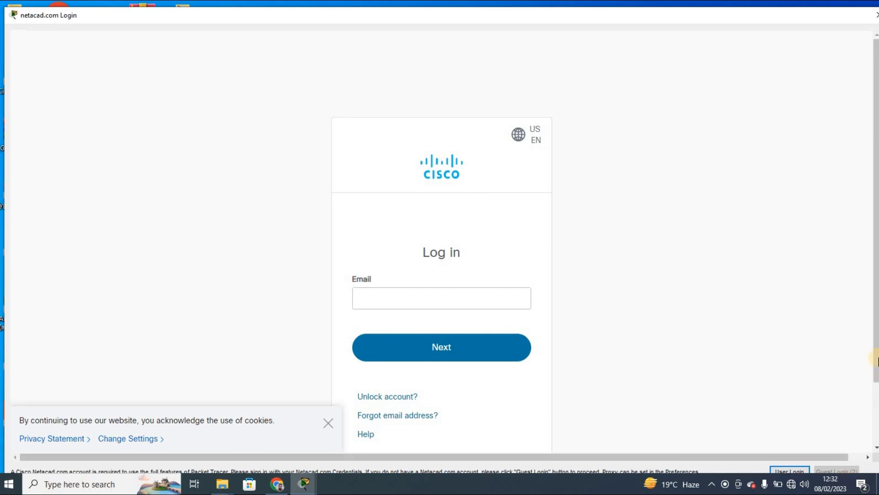
Step: Confirm the guest login and maximize the Packet Tracer window
left_click_drag(878, 376, 877, 417)
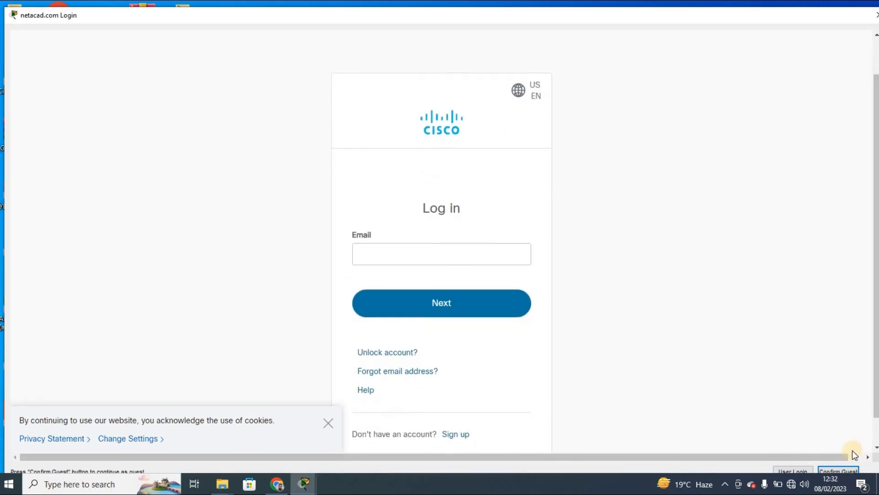
left_click(839, 471)
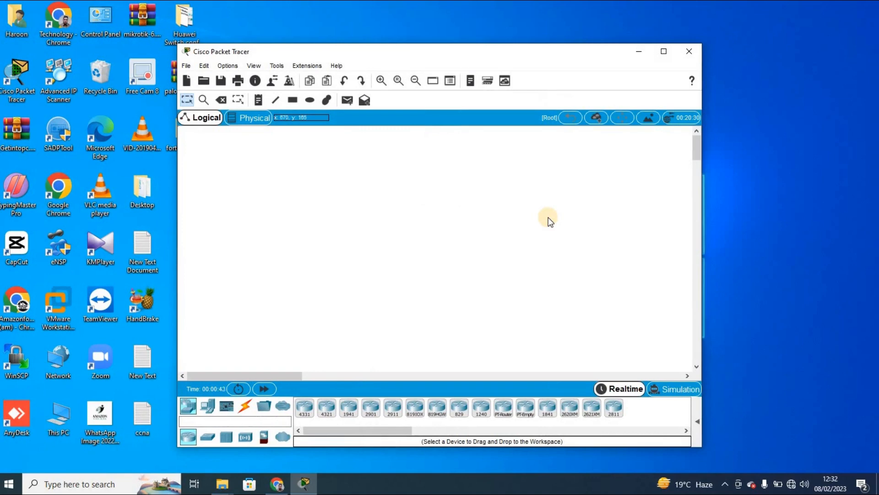
left_click(664, 51)
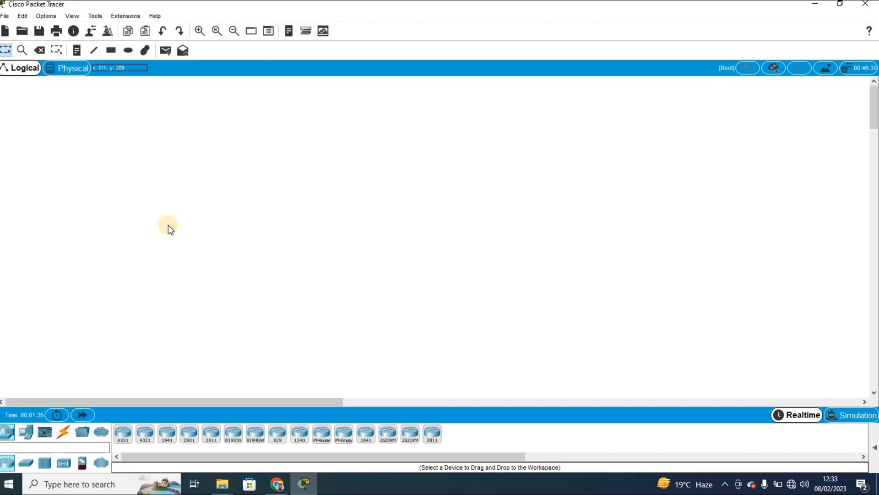
Step: Examine the device categories: end devices, components, connections, miscellaneous, multiuser connection and network devices
left_click(27, 433)
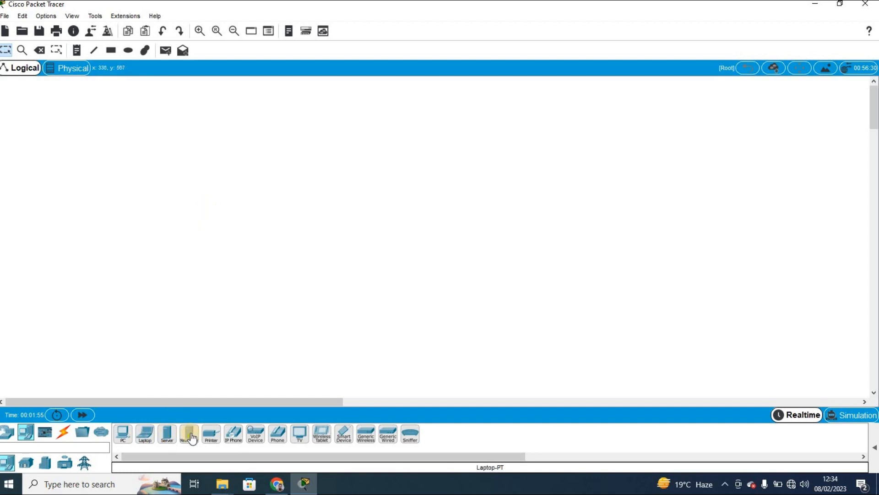
left_click(44, 437)
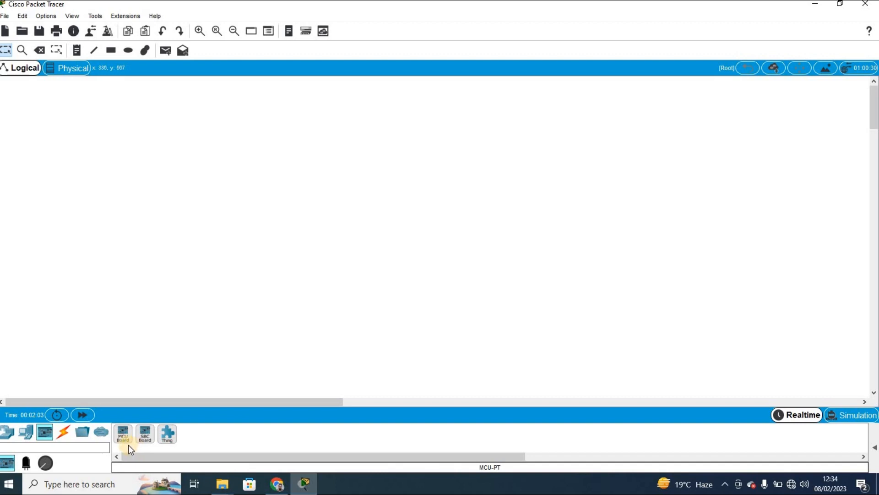
left_click(64, 435)
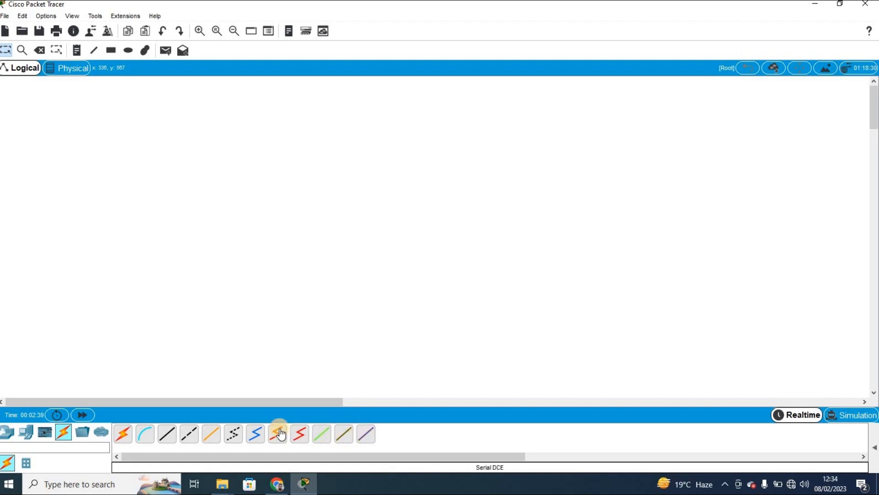
left_click(83, 433)
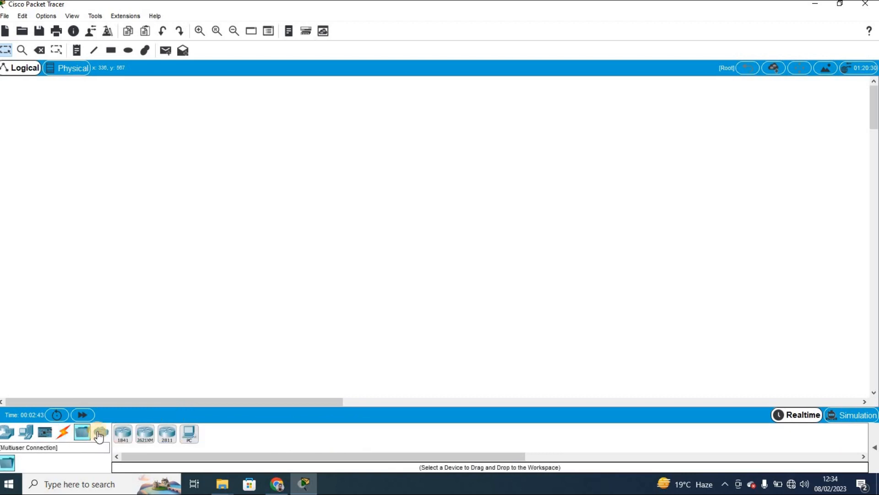
left_click(101, 433)
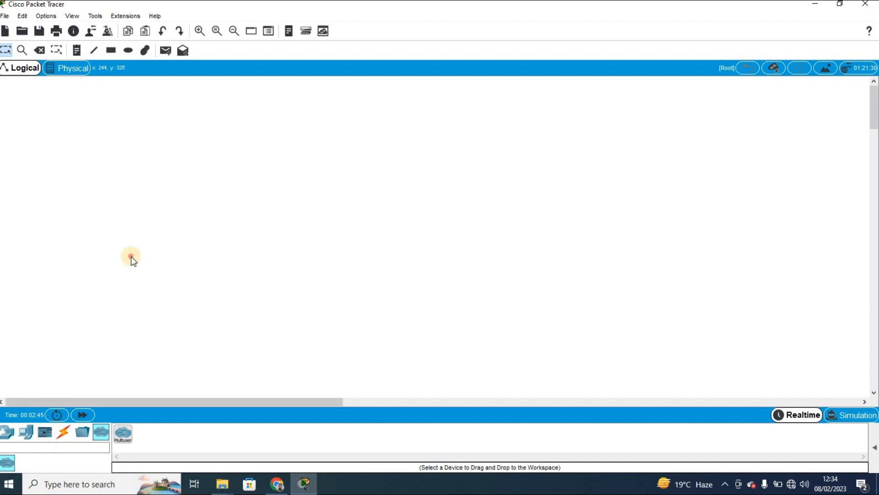
left_click(10, 433)
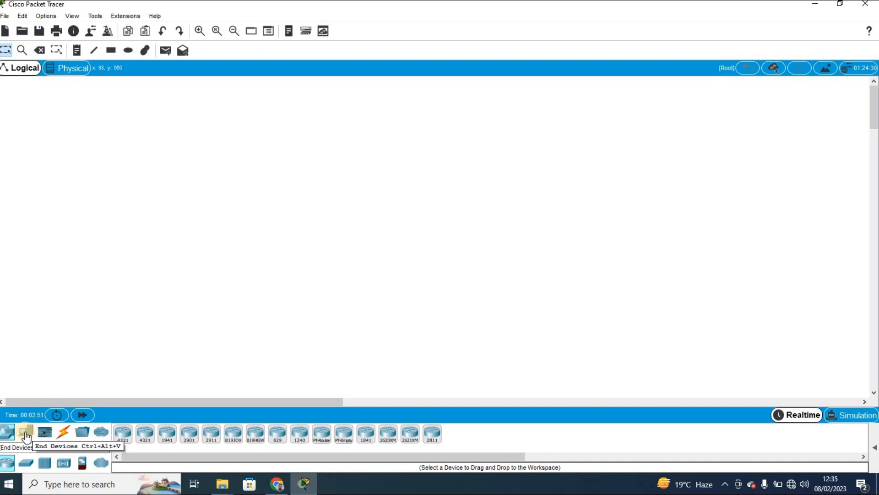
left_click(26, 436)
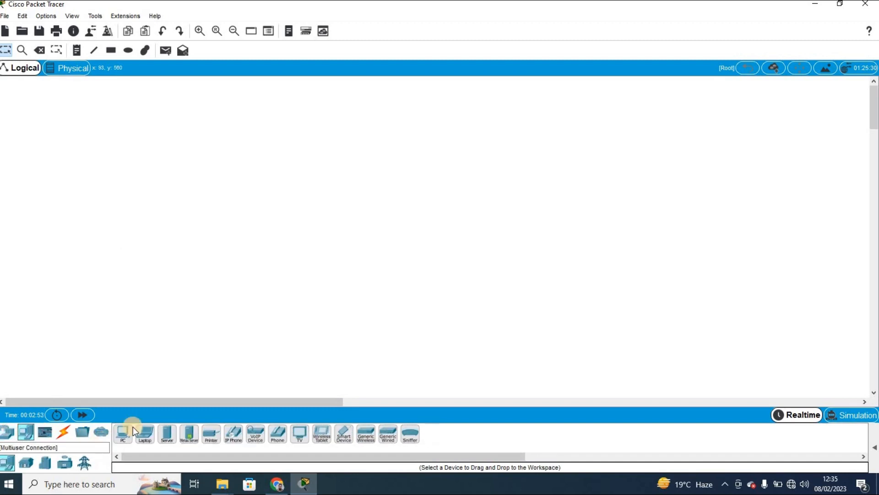
left_click(27, 435)
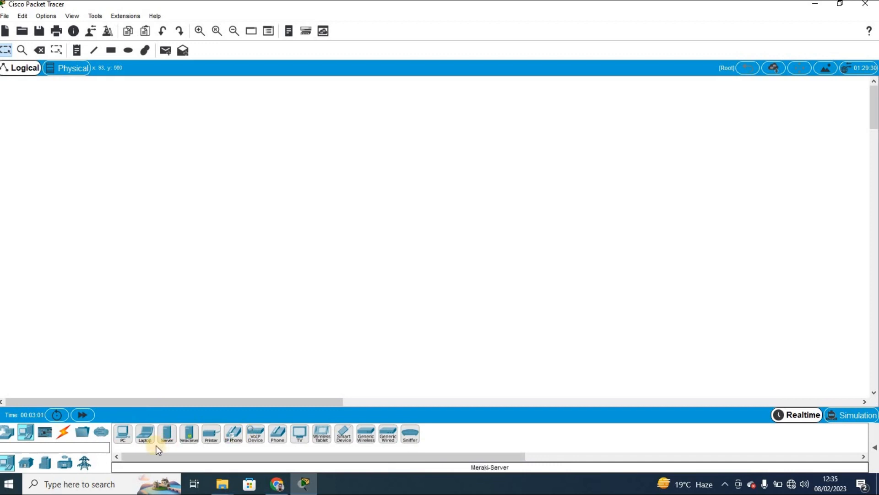
Step: Place two generic PCs in the logical workspace, one above the other
left_click(124, 438)
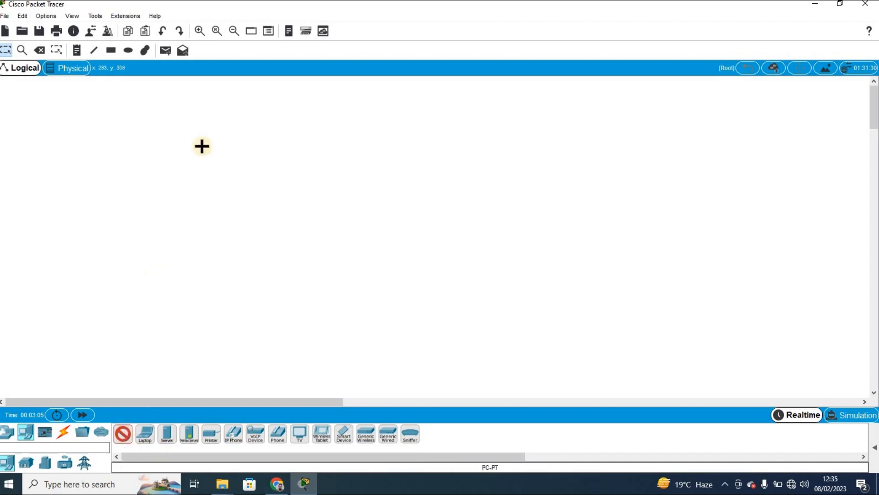
left_click(205, 161)
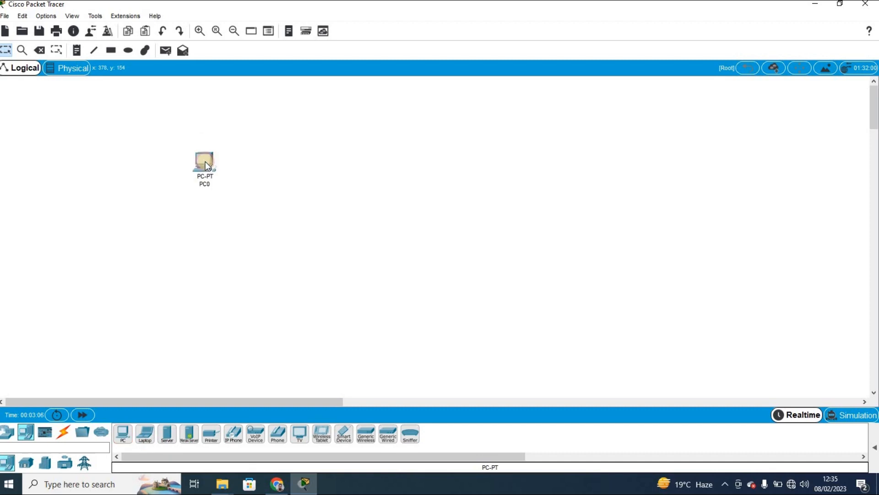
left_click(123, 434)
left_click(198, 255)
left_click(165, 302)
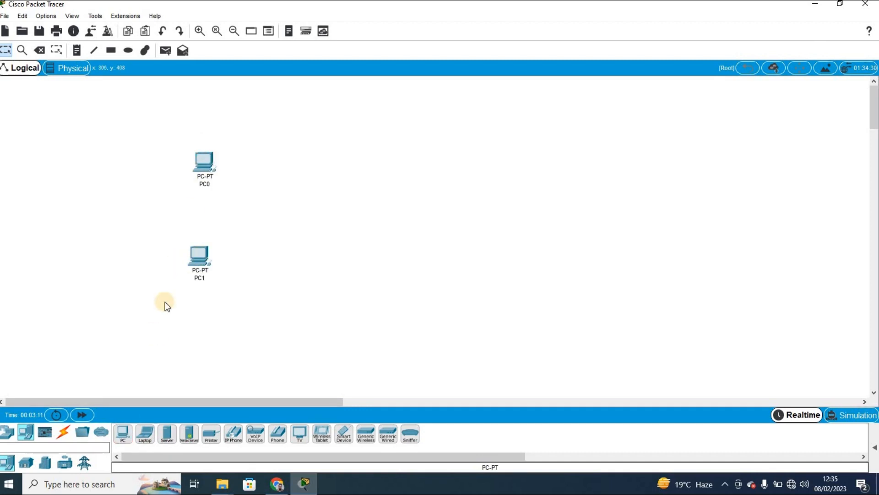
Step: Place four more PCs in a row of repeated placements, making two rows of three with the existing pair, and end the placement
left_click(126, 435)
left_click(127, 436)
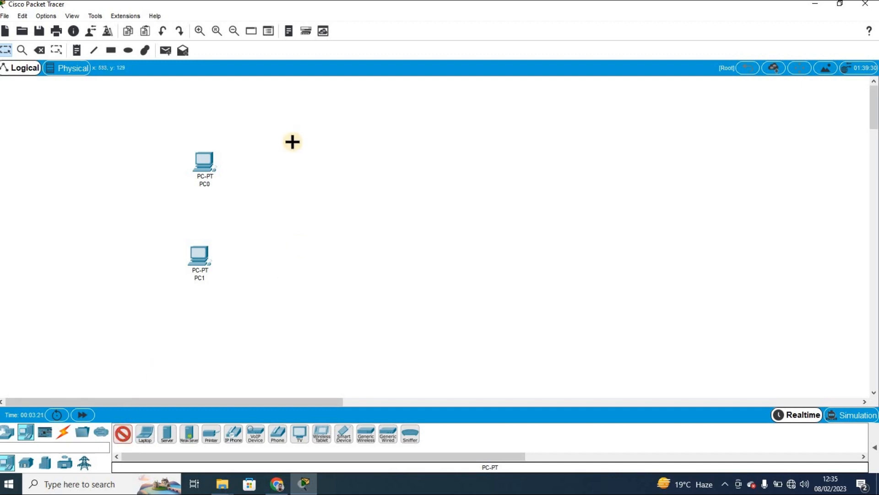
left_click(316, 153)
left_click(322, 271)
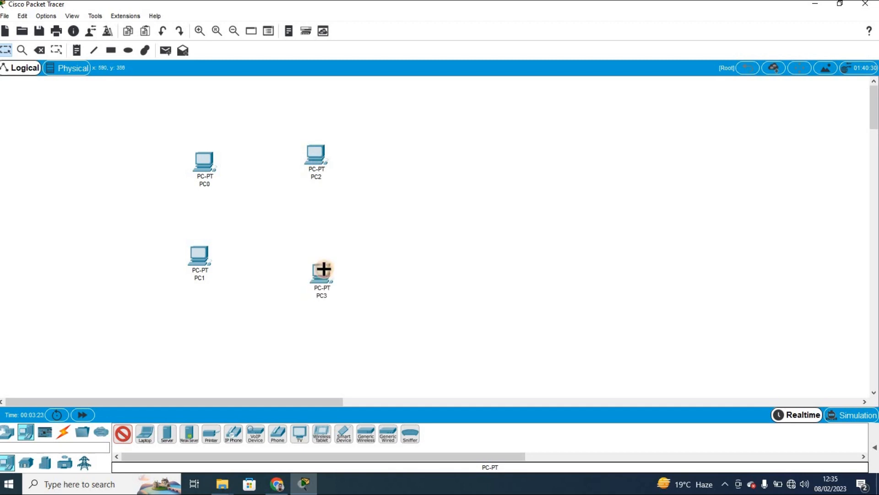
left_click(445, 150)
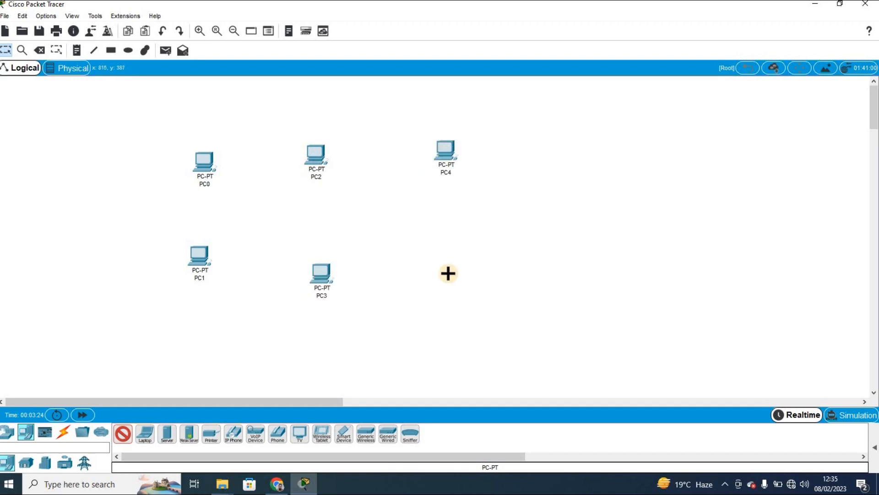
left_click(448, 276)
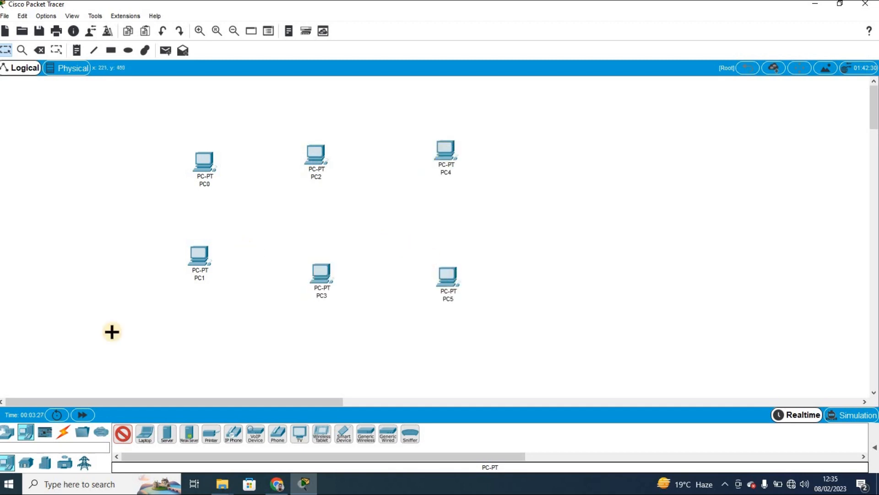
left_click(124, 435)
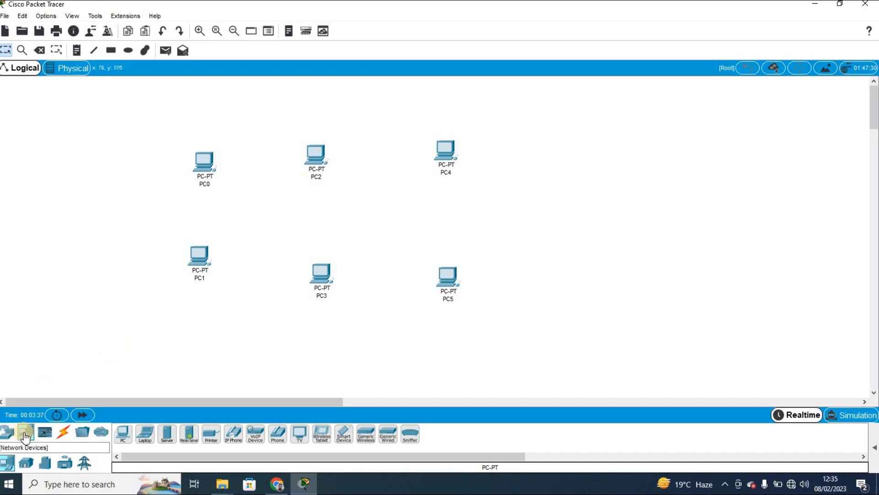
Step: Add a 2960 switch from the network devices between the two middle PCs
left_click(7, 439)
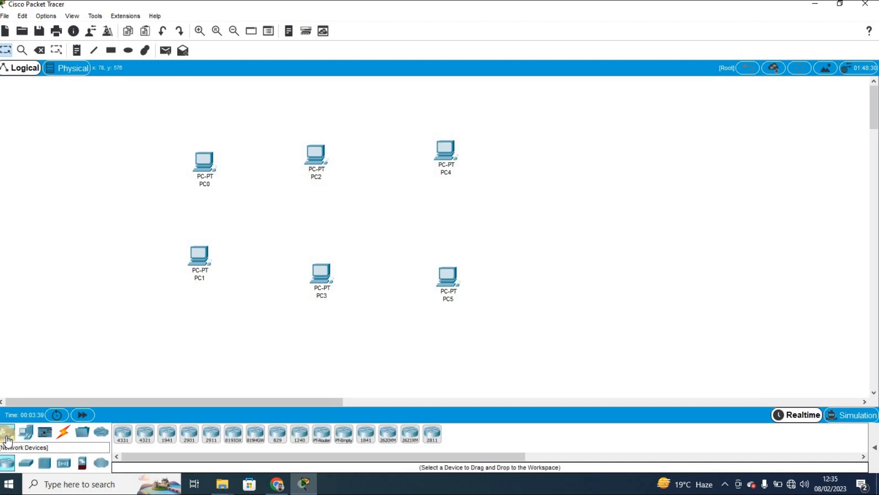
left_click(27, 463)
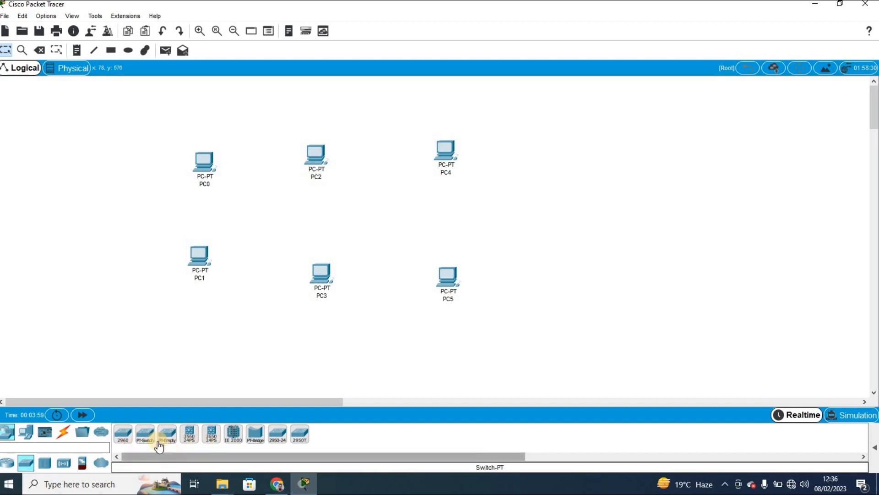
left_click(123, 440)
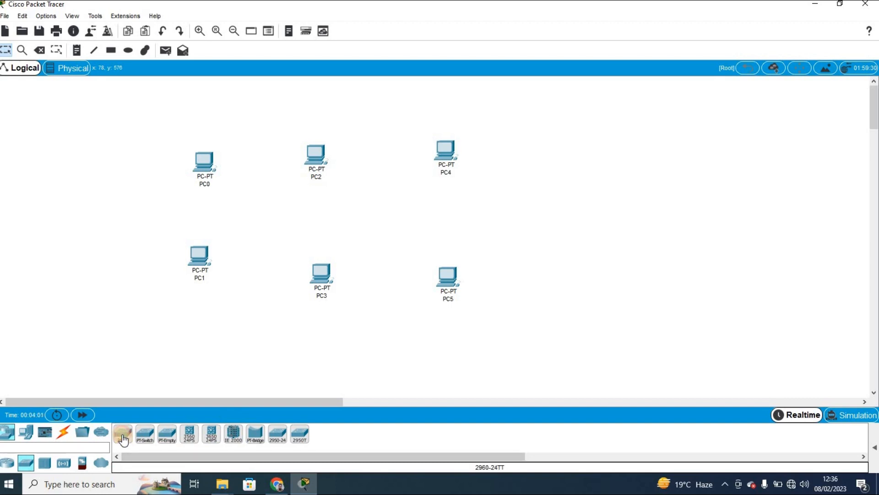
left_click(317, 215)
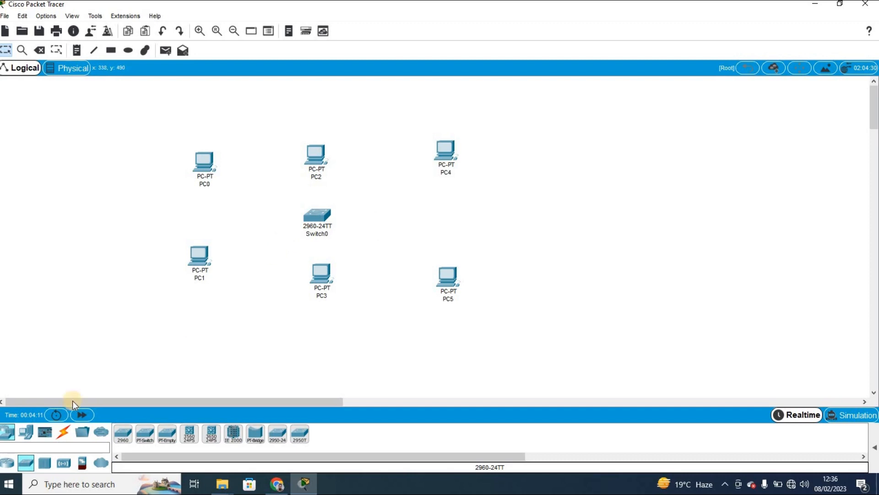
Step: Connect the switch's FastEthernet0/1 port to PC0's FastEthernet0 port with a copper straight-through cable
left_click(65, 432)
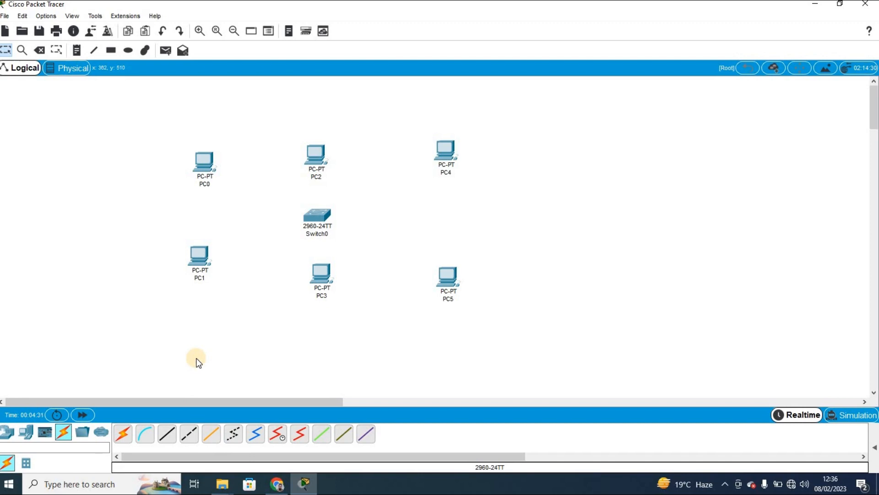
left_click(171, 439)
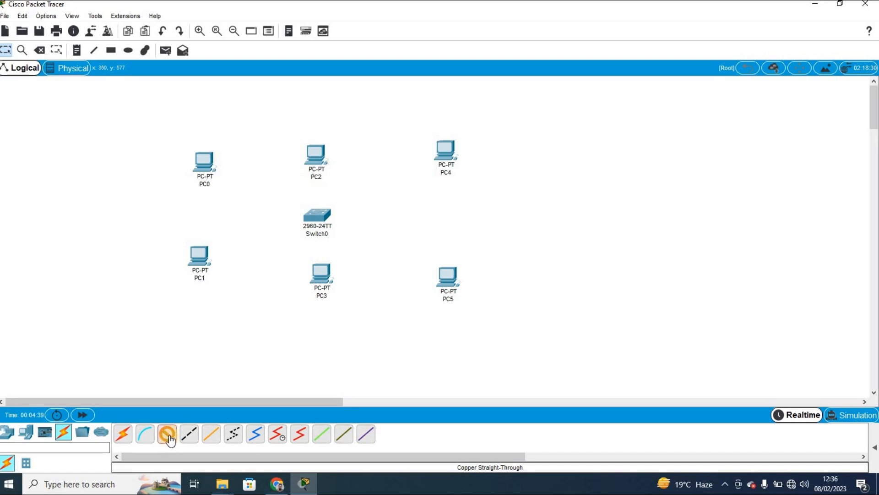
left_click(317, 218)
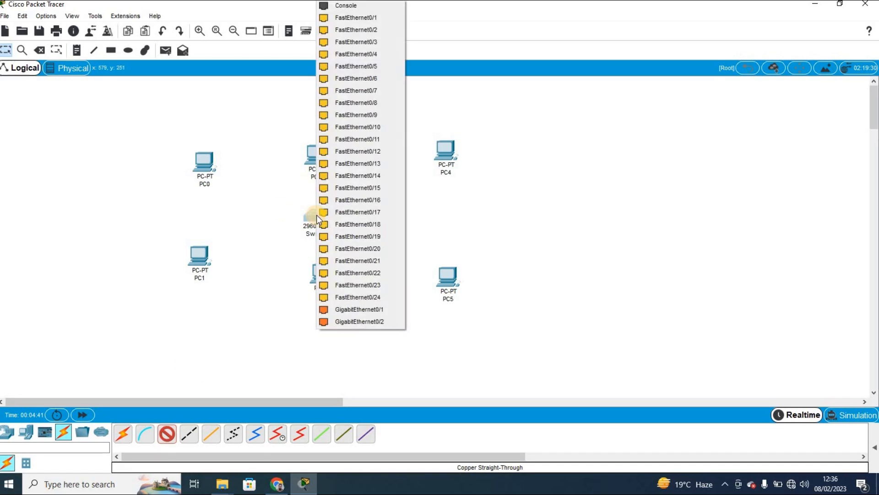
left_click(350, 18)
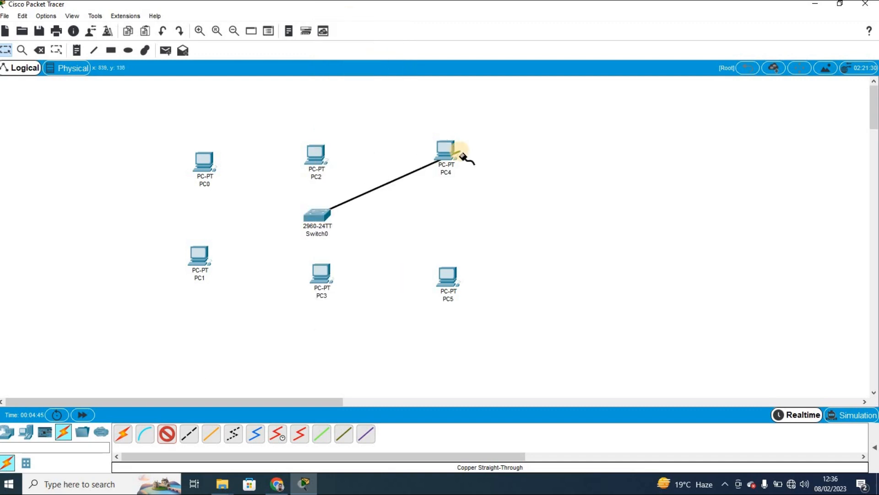
left_click(205, 164)
left_click(228, 211)
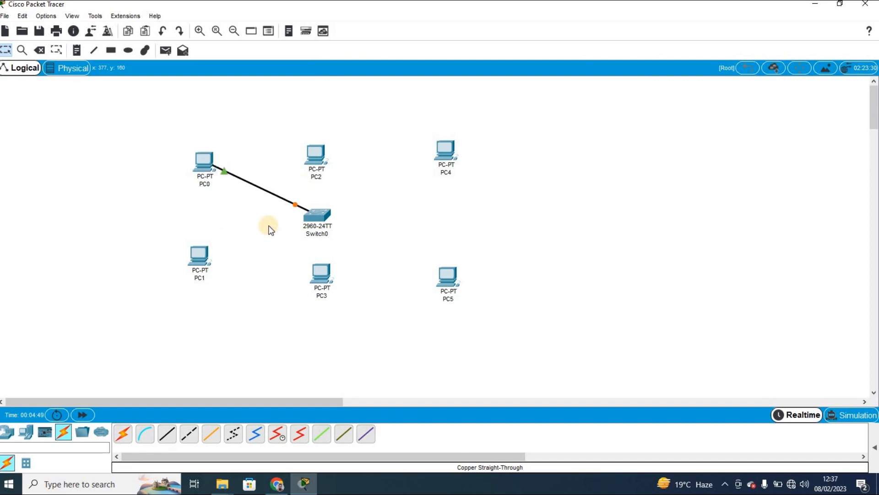
Step: Connect the switch's FastEthernet0/2 port to PC2's FastEthernet0 port with a copper straight-through cable, using repeated cable placement
left_click(173, 440)
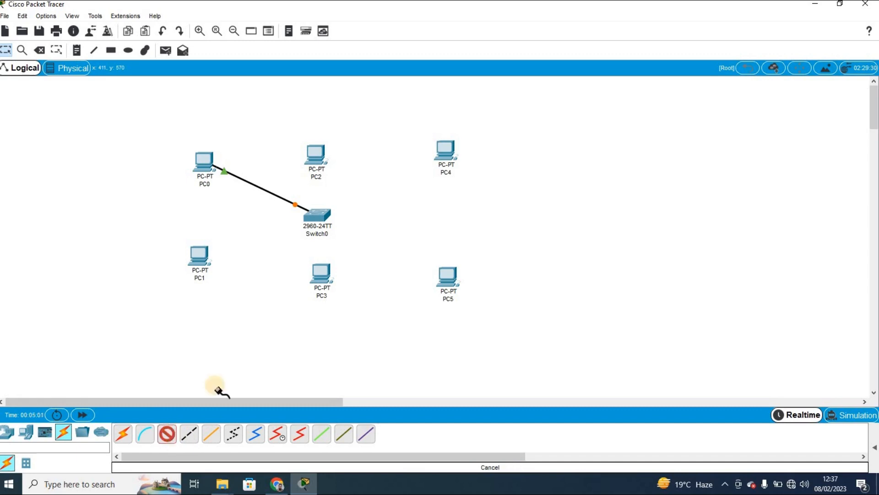
left_click(317, 215)
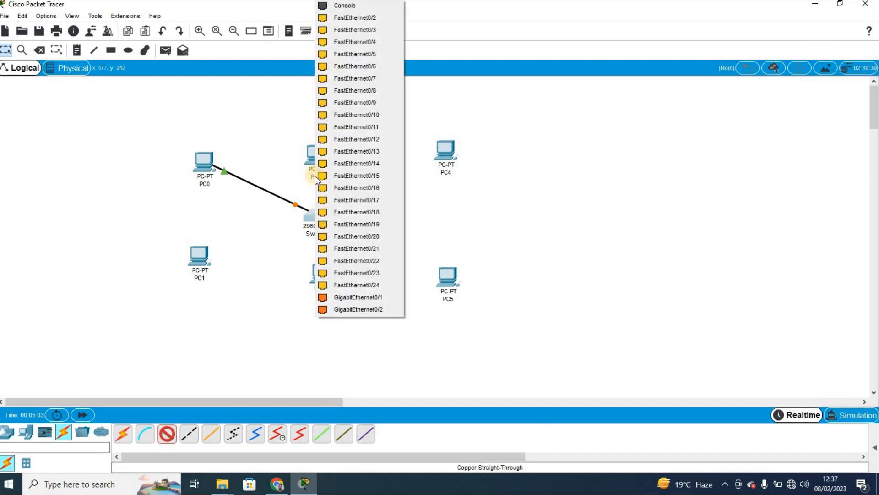
left_click(346, 18)
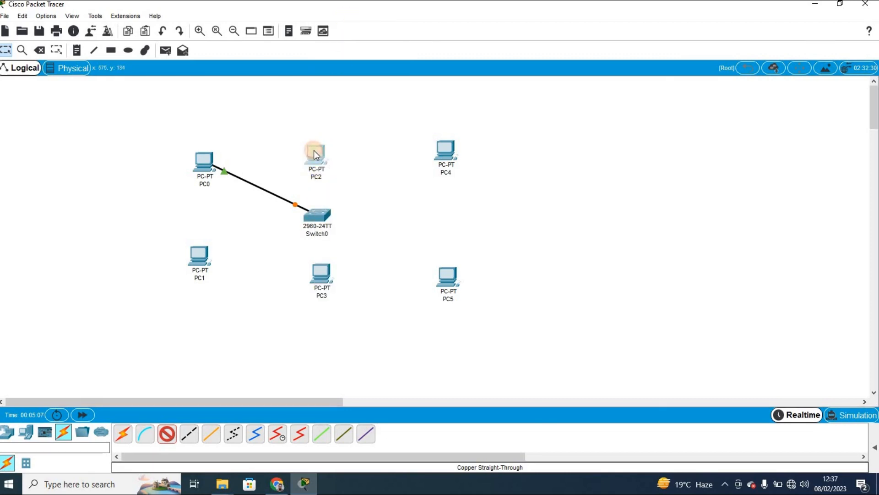
left_click(315, 155)
left_click(329, 196)
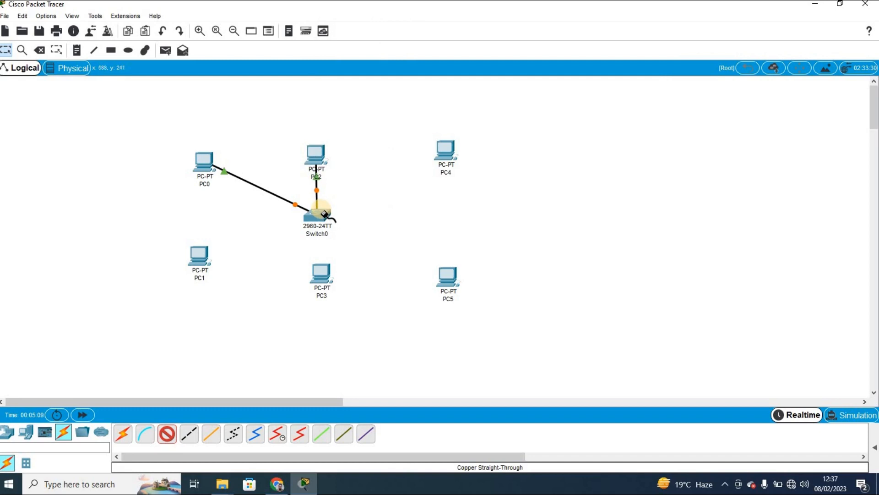
Step: Cable the switch's FastEthernet0/3 port to PC4's FastEthernet0 port with copper straight-through
left_click(324, 214)
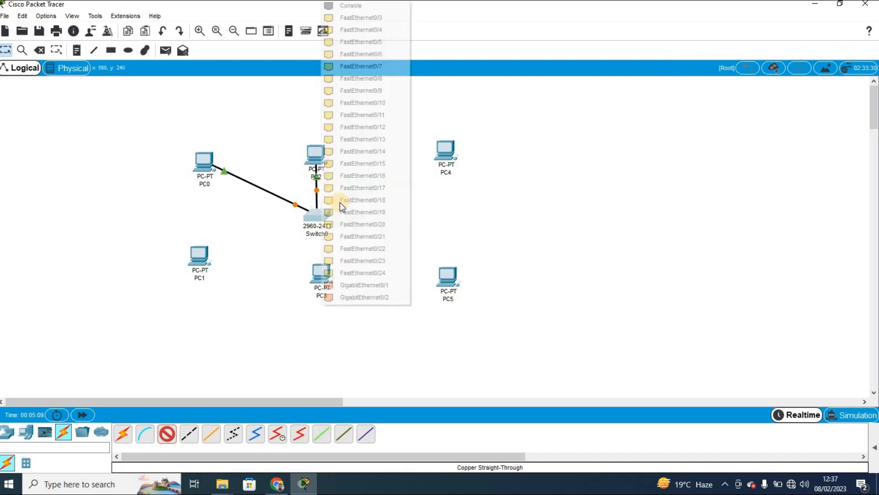
left_click(378, 35)
left_click(441, 151)
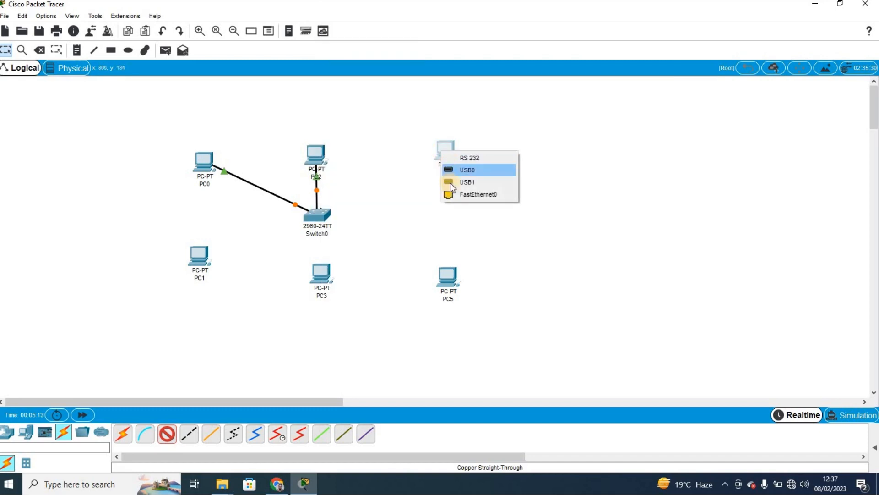
left_click(455, 195)
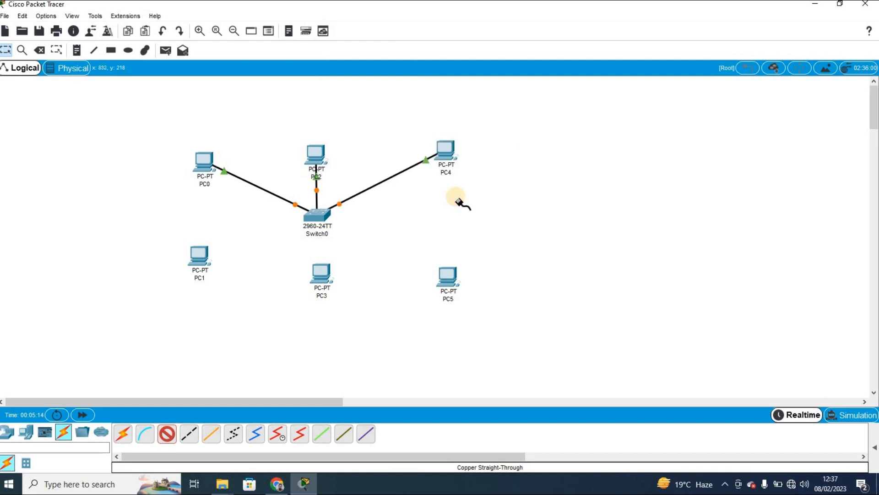
Step: Cable the switch's FastEthernet0/4 port to PC1's FastEthernet0 port with copper straight-through
left_click(315, 212)
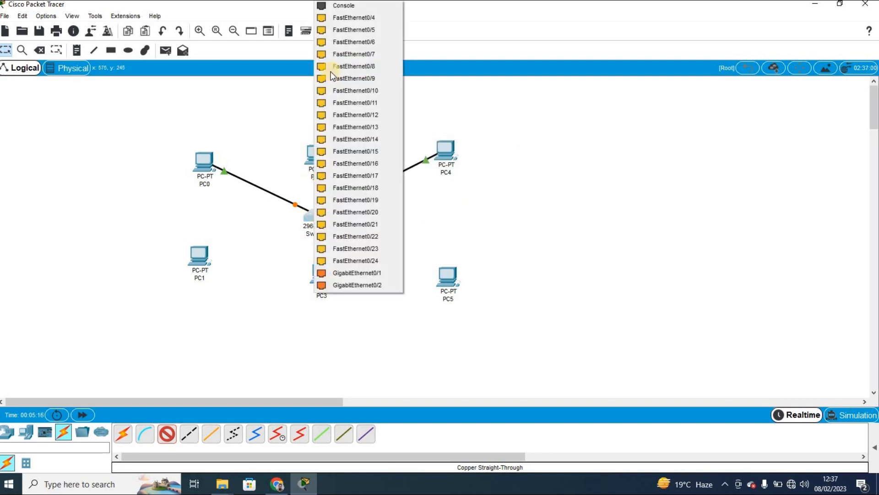
left_click(336, 18)
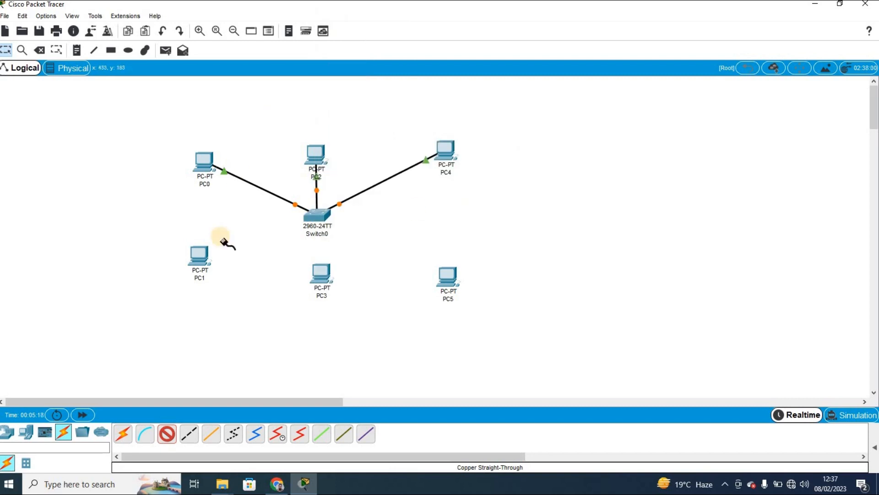
left_click(198, 252)
left_click(222, 293)
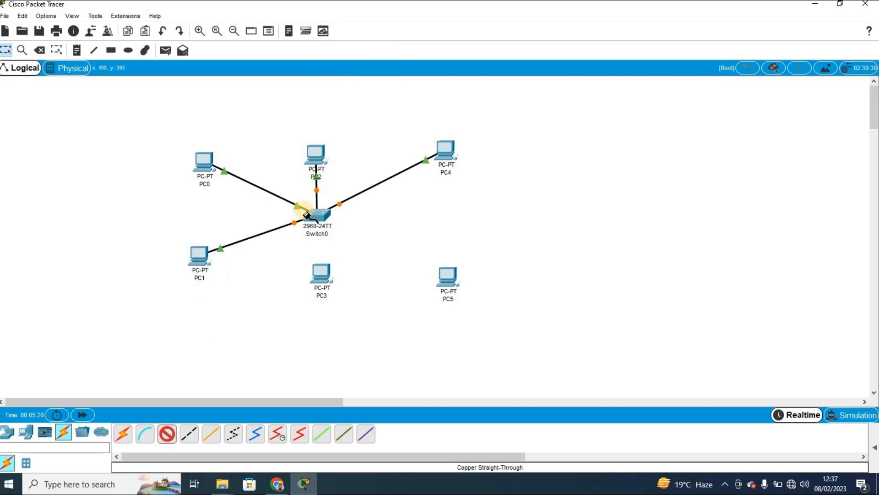
Step: Cable the switch's FastEthernet0/5 port to PC3's FastEthernet0 port with copper straight-through
left_click(315, 213)
left_click(339, 234)
left_click(320, 270)
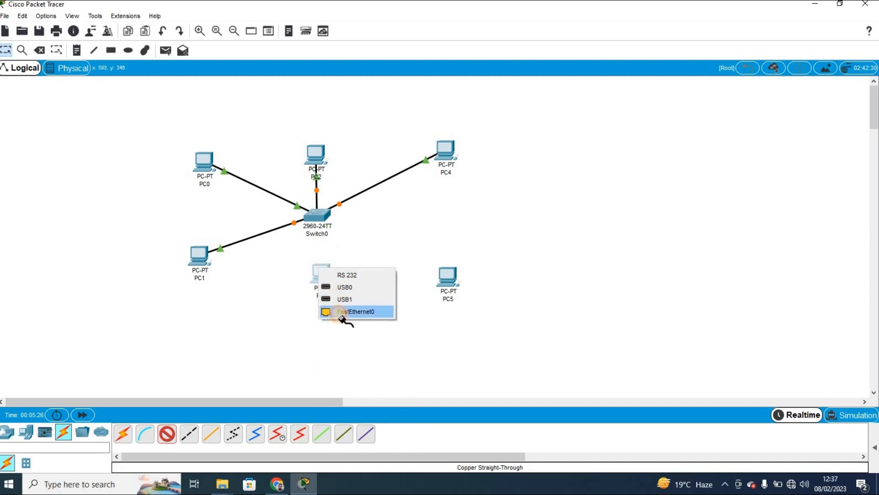
left_click(349, 311)
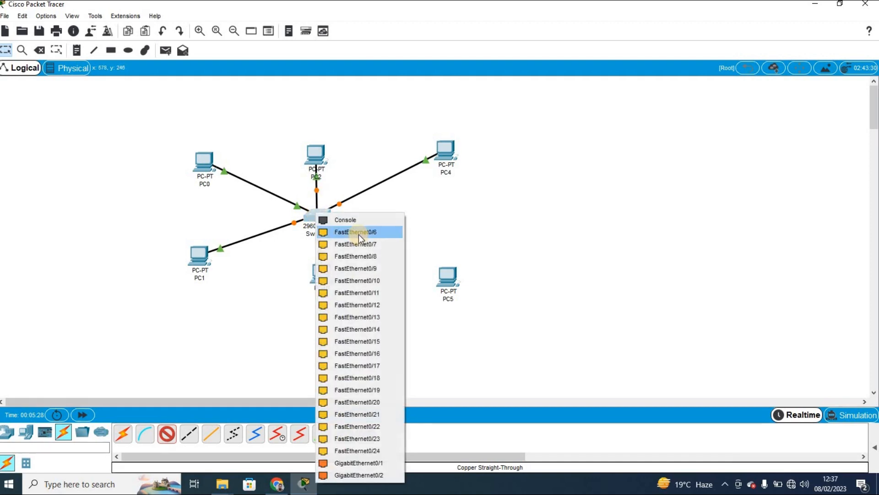
Step: Cable the switch's FastEthernet0/6 port to PC5's FastEthernet0 port and return to the Select tool
left_click(359, 231)
left_click(434, 286)
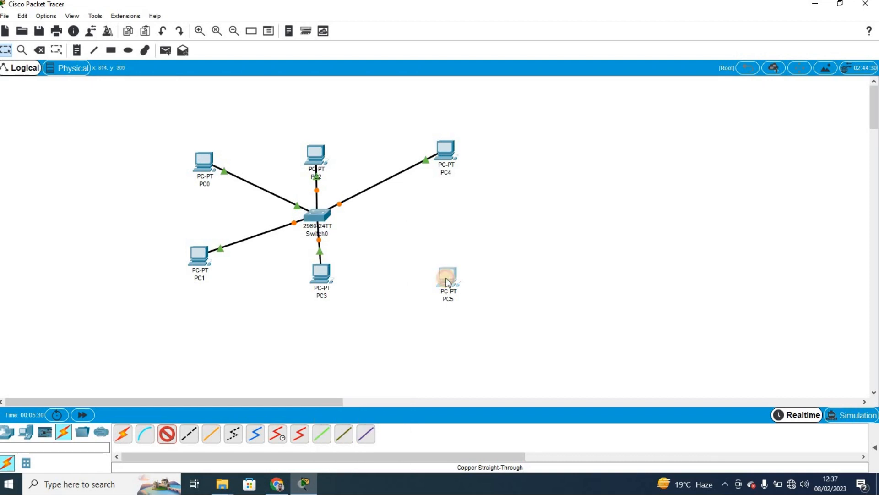
left_click(461, 323)
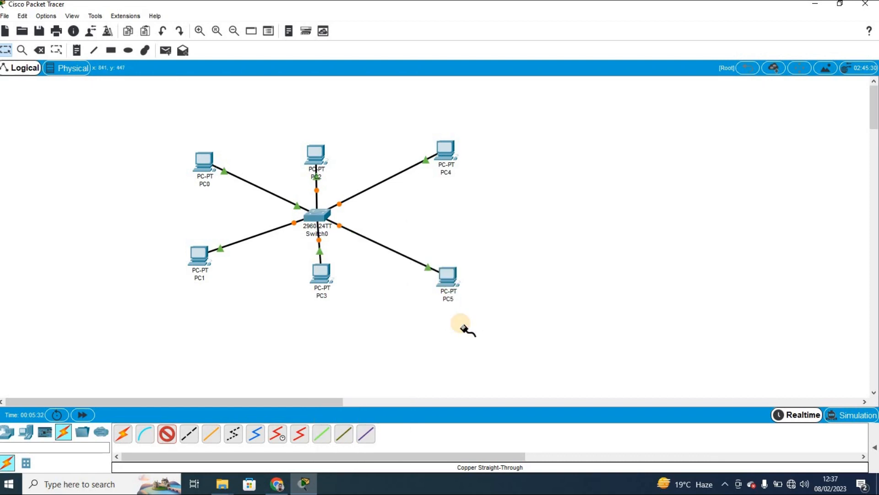
left_click(323, 227)
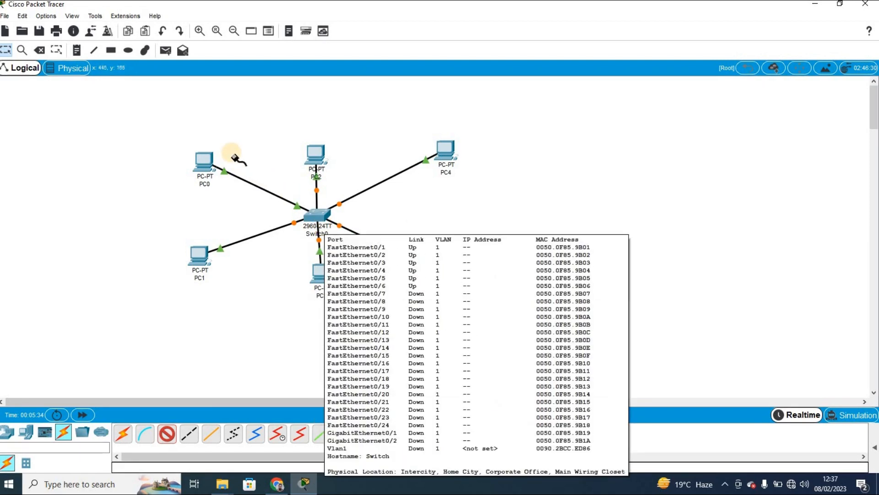
left_click(167, 120)
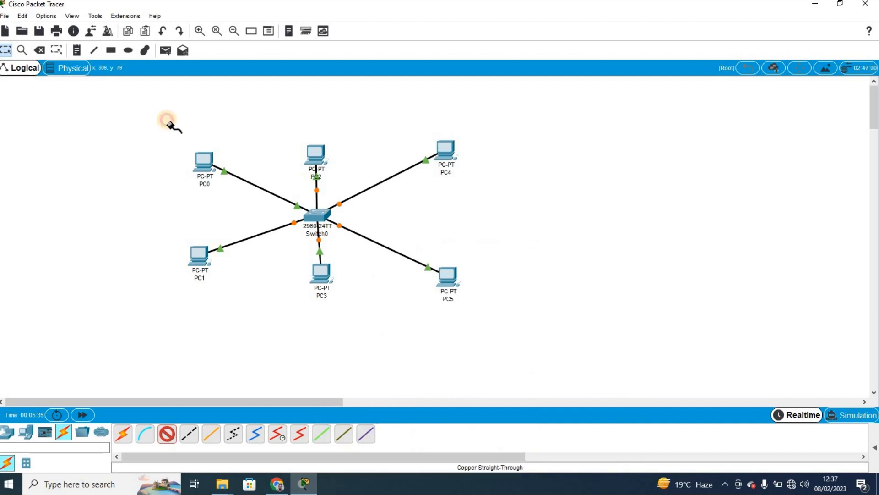
left_click(9, 51)
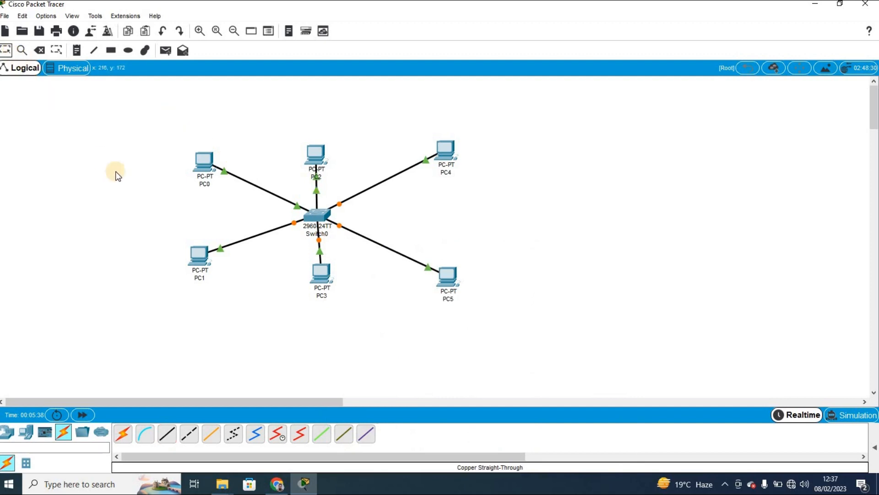
Step: Place a text note reading 192.168.1.1 on the workspace just above PC0
left_click(77, 51)
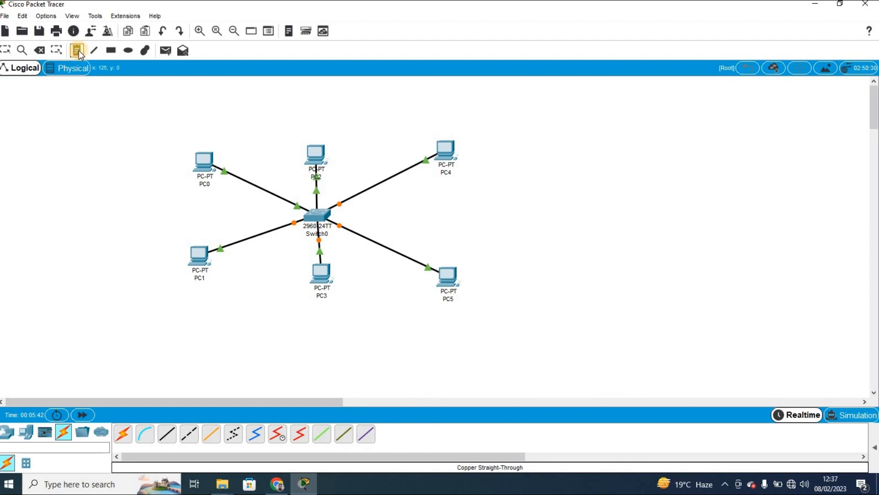
left_click(165, 139)
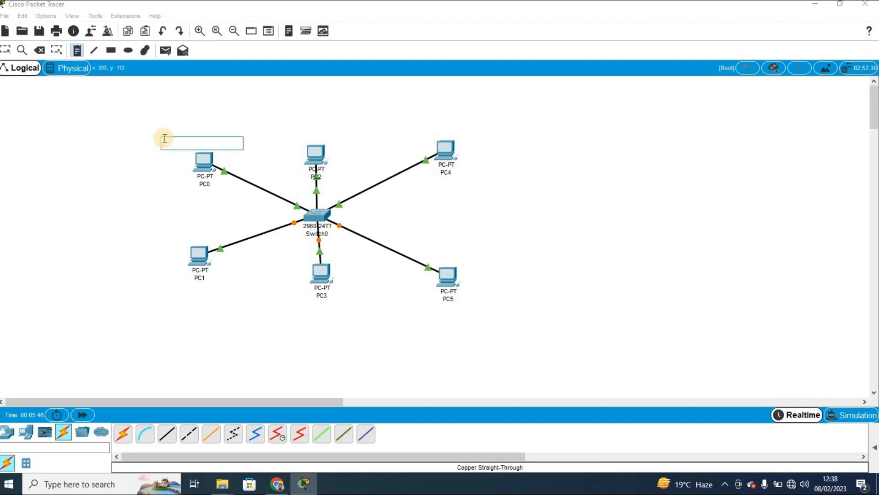
type("192.1")
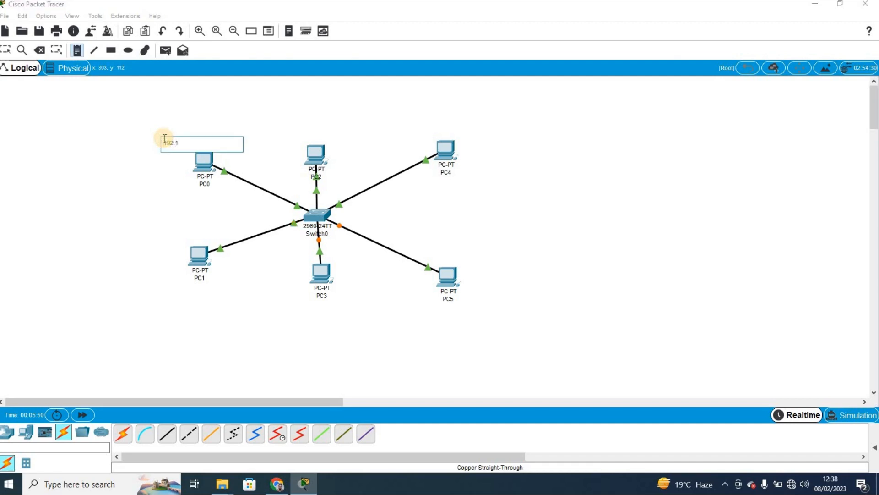
type("68.1.1")
Step: Add a text note reading 192.168.1.2 above and slightly left of PC2
left_click(246, 124)
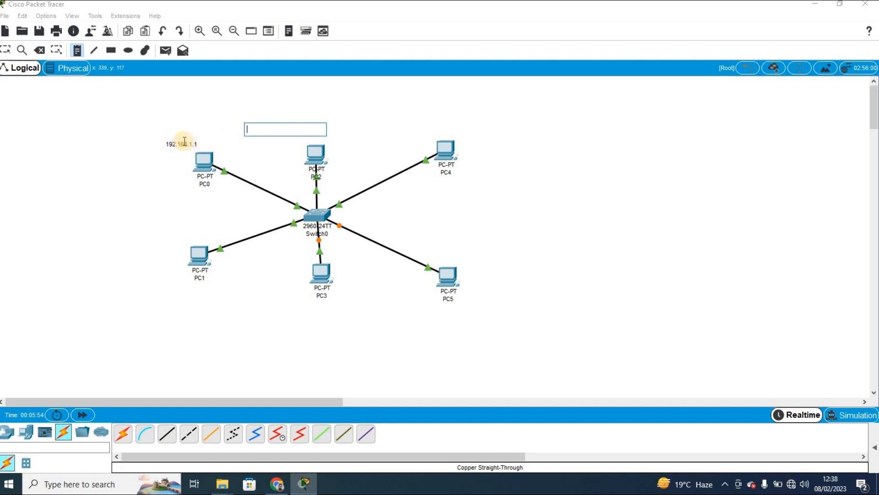
type("1")
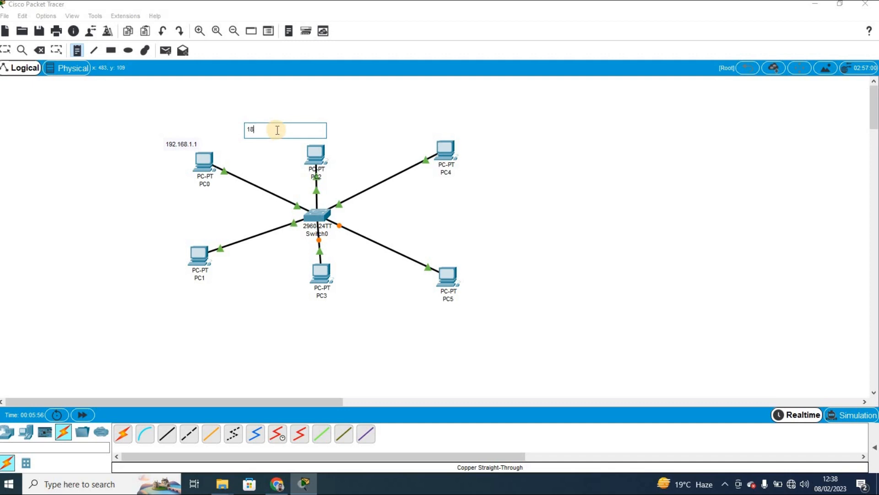
type("8")
key("BackSpace")
type("92.168.2")
key("BackSpace")
type("1.2")
Step: Add a text note reading 192.168.1.2 directly above PC4
left_click(436, 133)
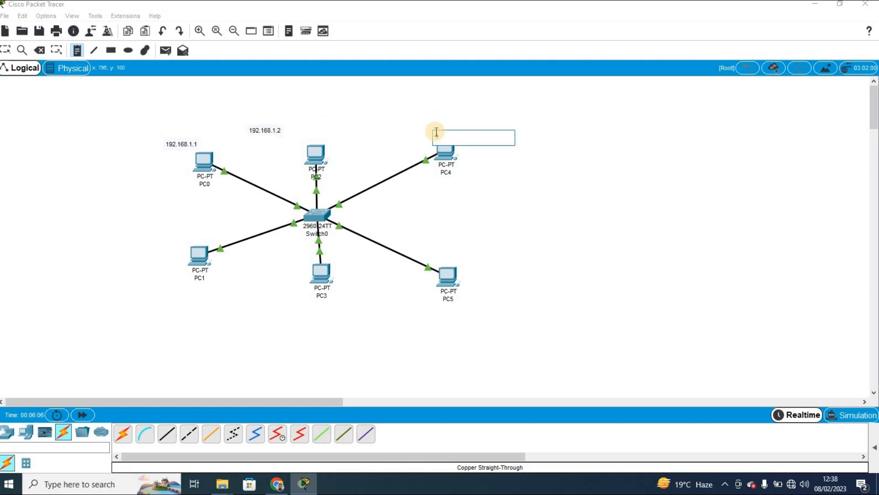
type("192.168.1.2")
left_click(390, 132)
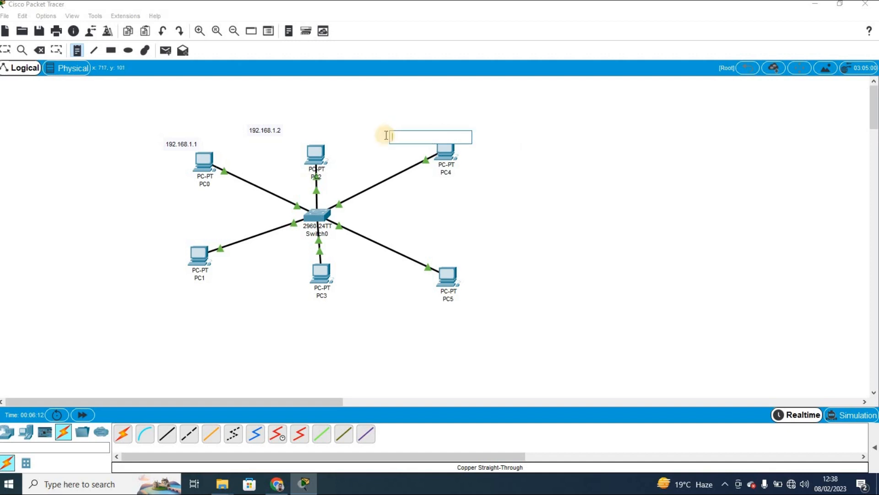
Step: Add a text note reading 192.168.1.4 above PC1 and one reading 192.168.1.5 below PC3
left_click(174, 235)
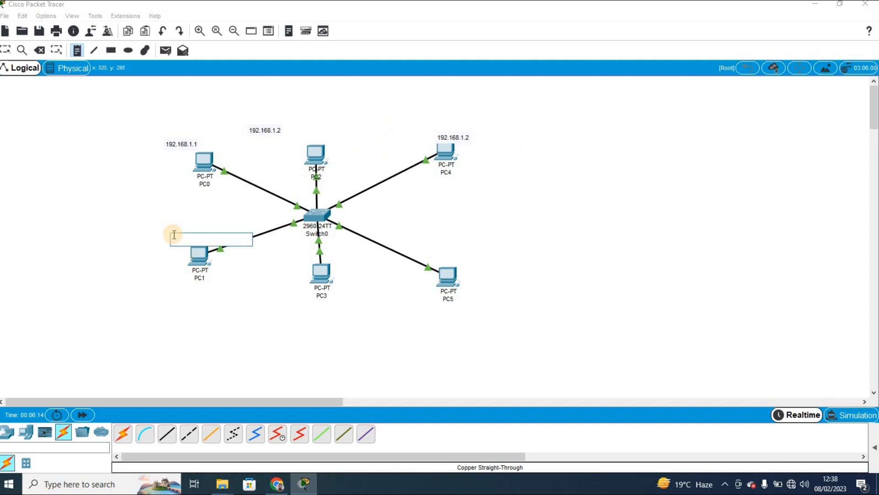
type("192")
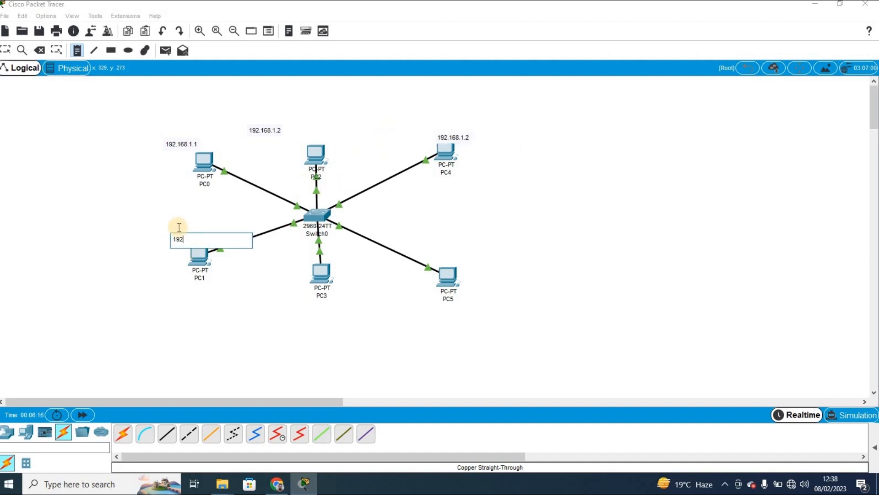
type(".168.1.4")
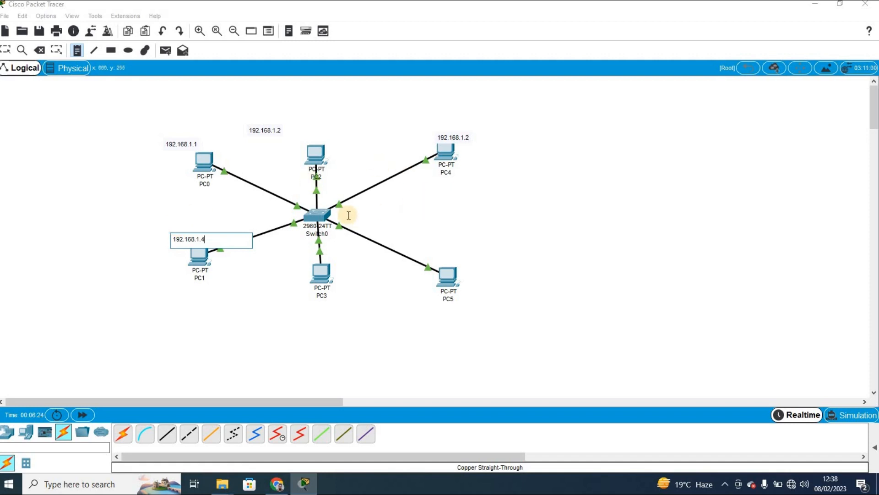
left_click(293, 305)
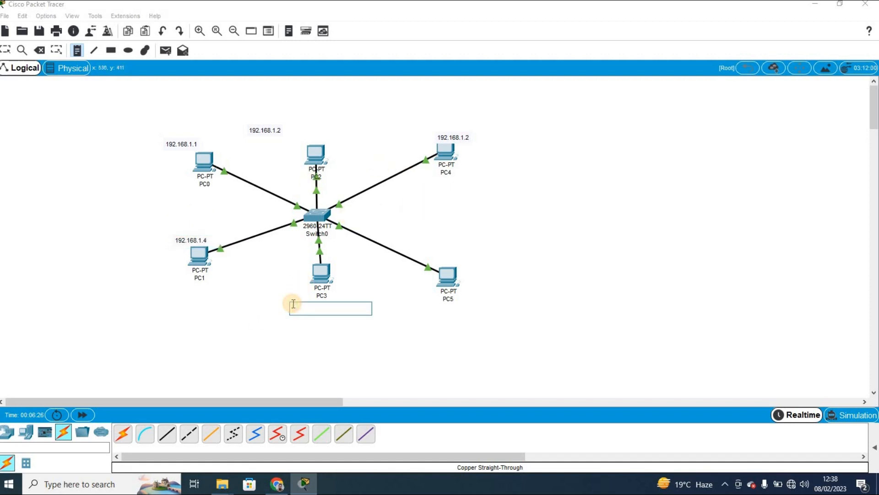
type("192.16")
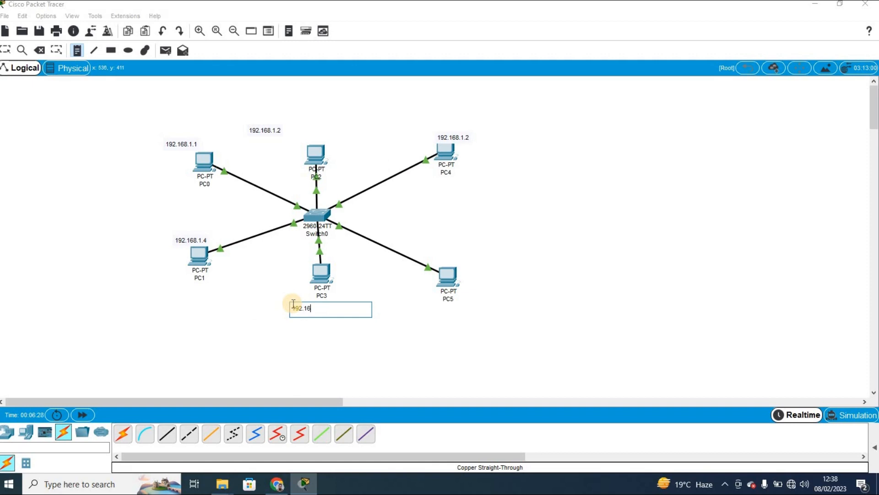
type("8.1.5")
Step: Add a text note reading 192.168.1.6 below PC5 and return to the Select tool
left_click(434, 309)
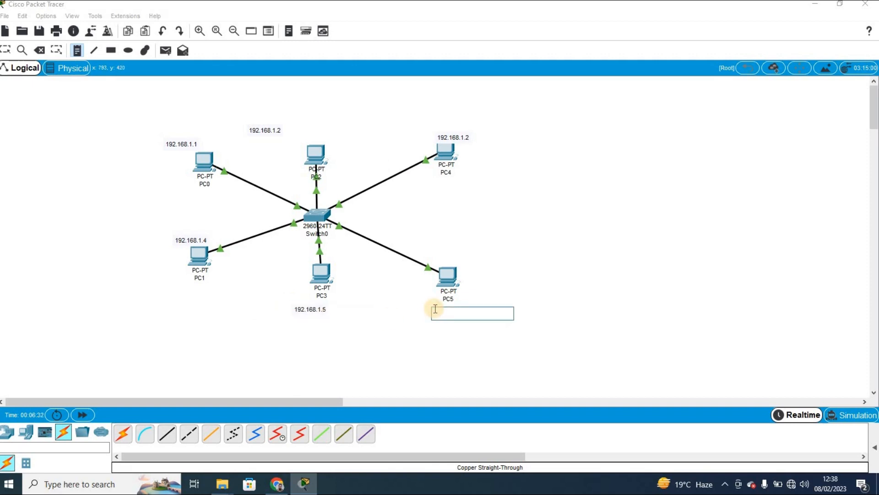
type("192.168.1")
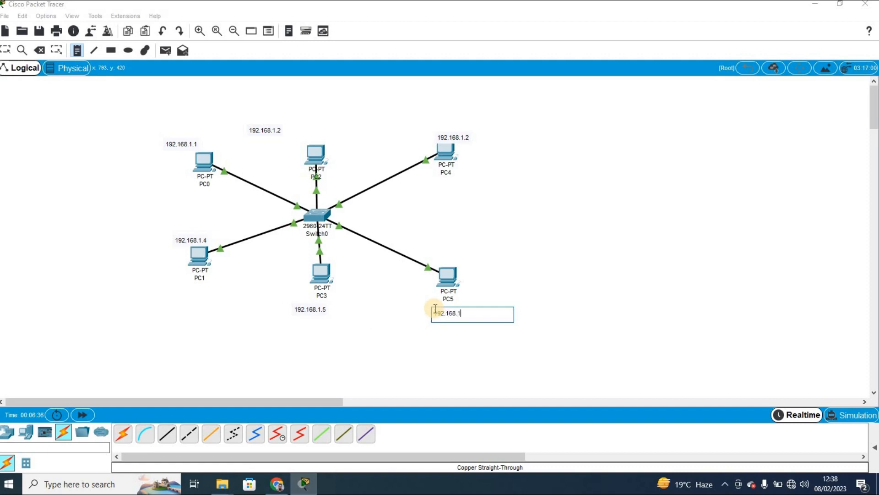
type(".6")
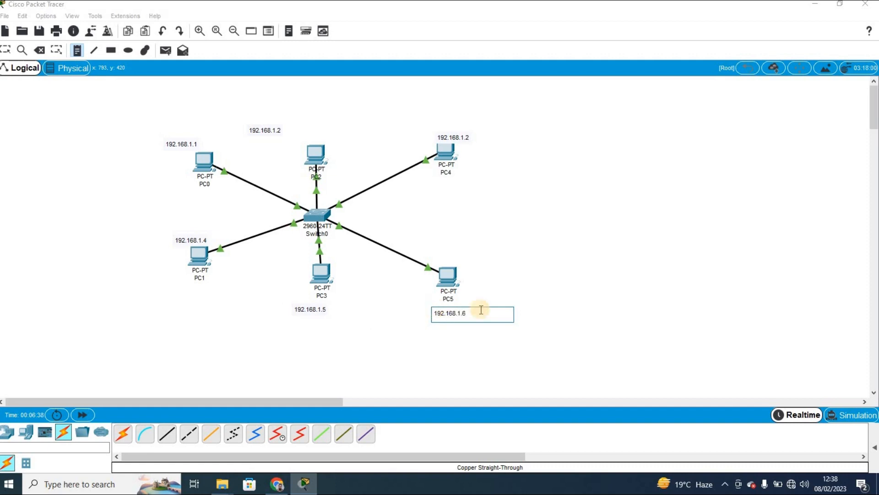
left_click(508, 278)
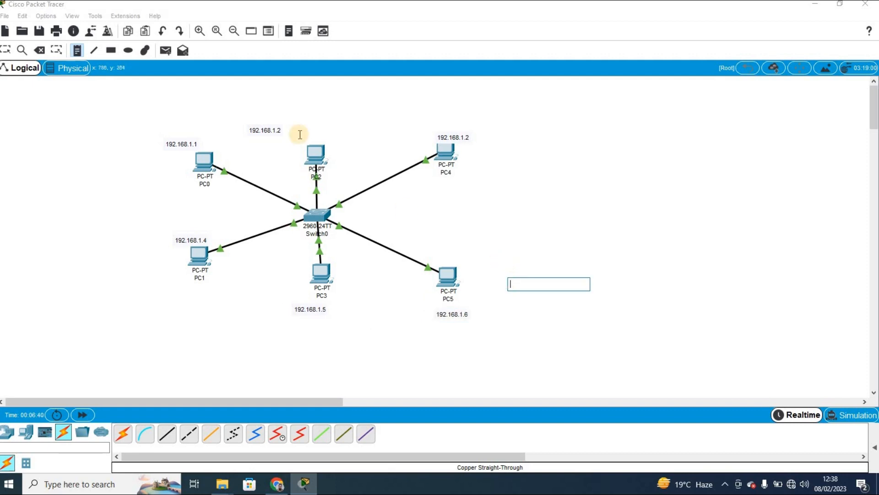
left_click(5, 50)
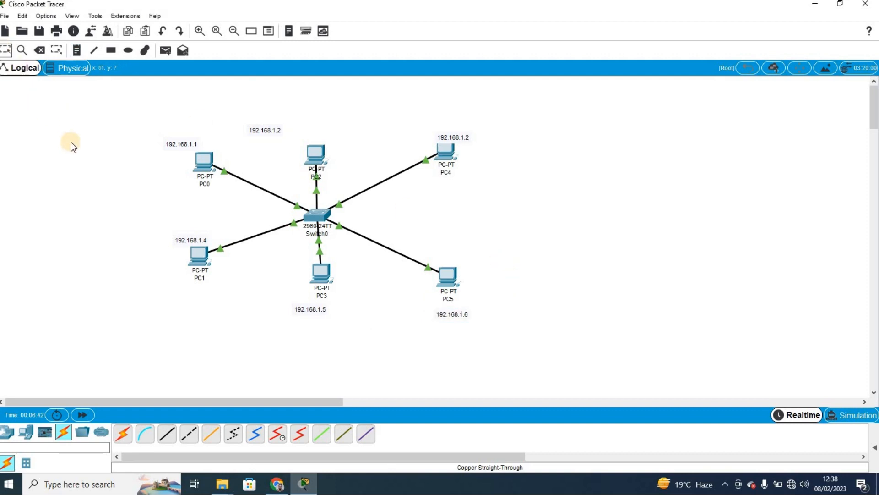
Step: Change the address note above PC4 to read 192.168.1.3
double_click(468, 137)
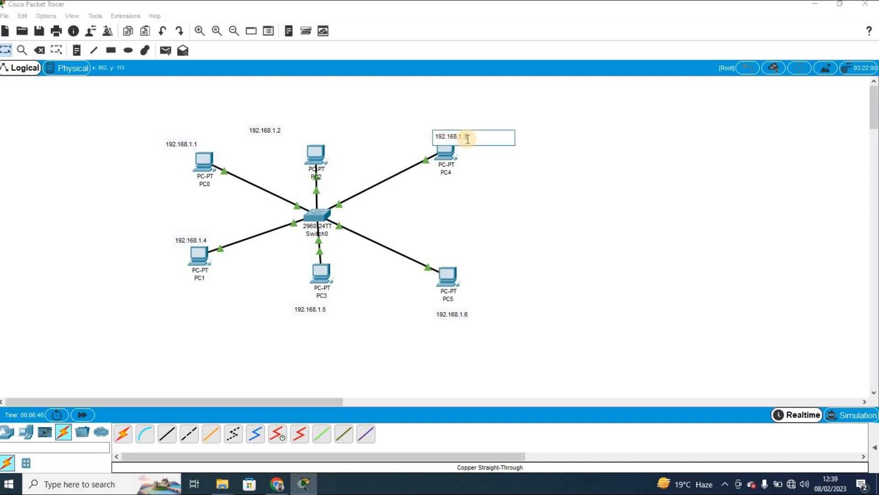
type("3")
left_click(412, 119)
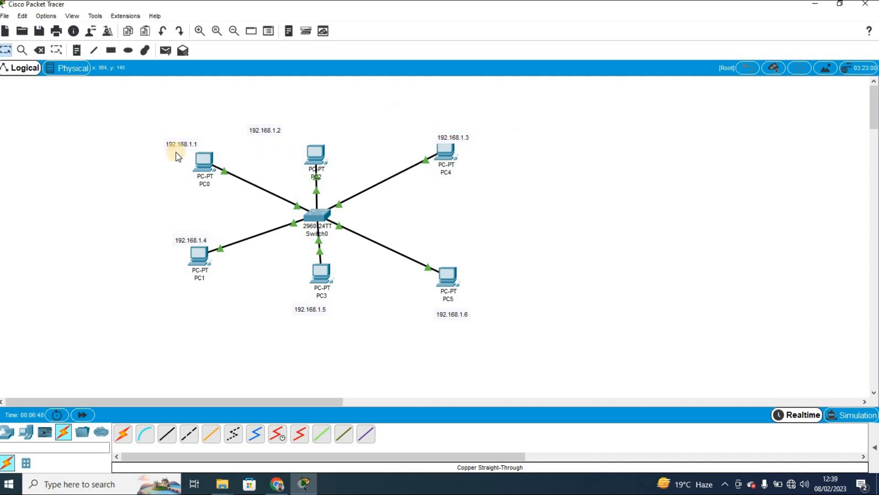
Step: Give PC0 the static IP address 192.168.1.1 with subnet mask 255.255.255.0 and close its window
left_click(201, 163)
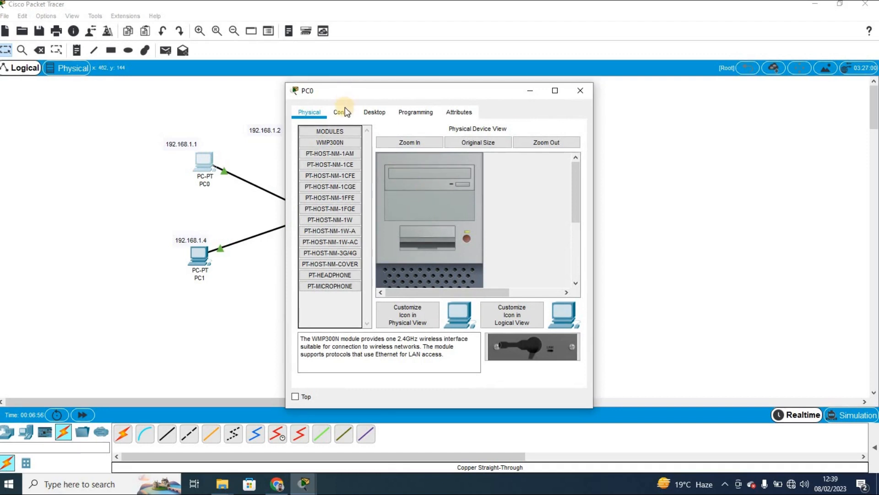
left_click(373, 113)
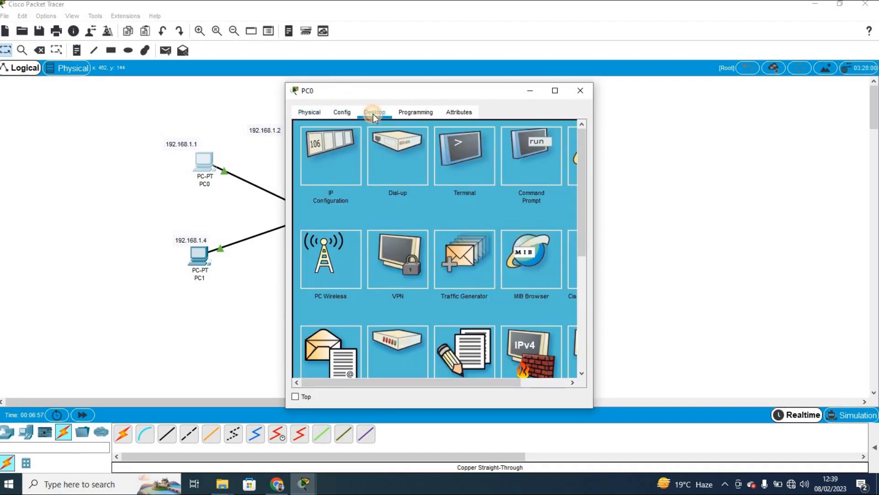
left_click(336, 165)
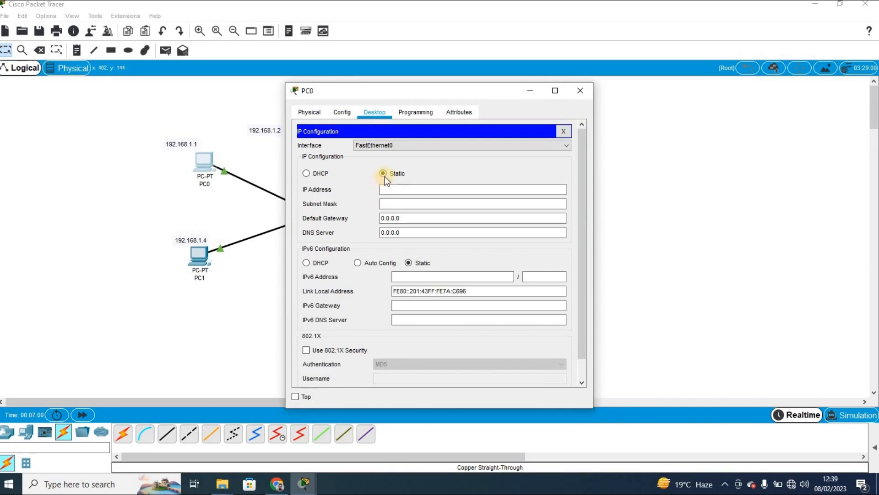
left_click(385, 190)
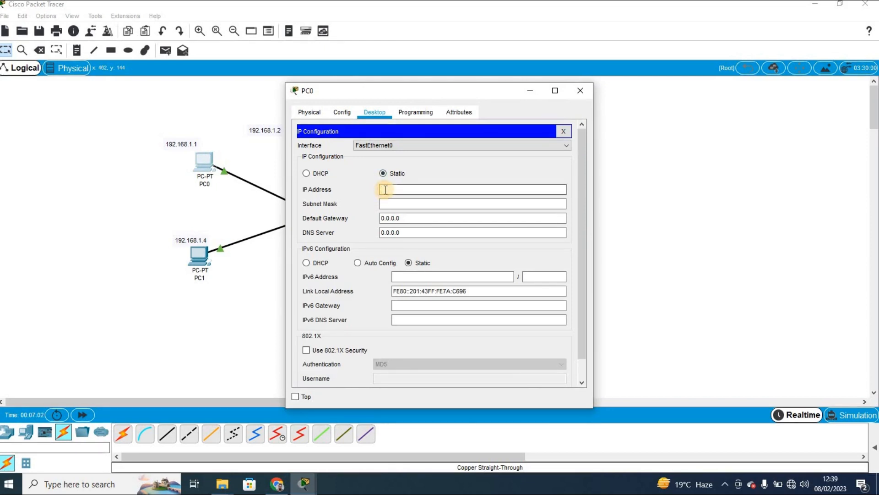
type("192.168.1.1")
left_click(392, 203)
left_click(412, 222)
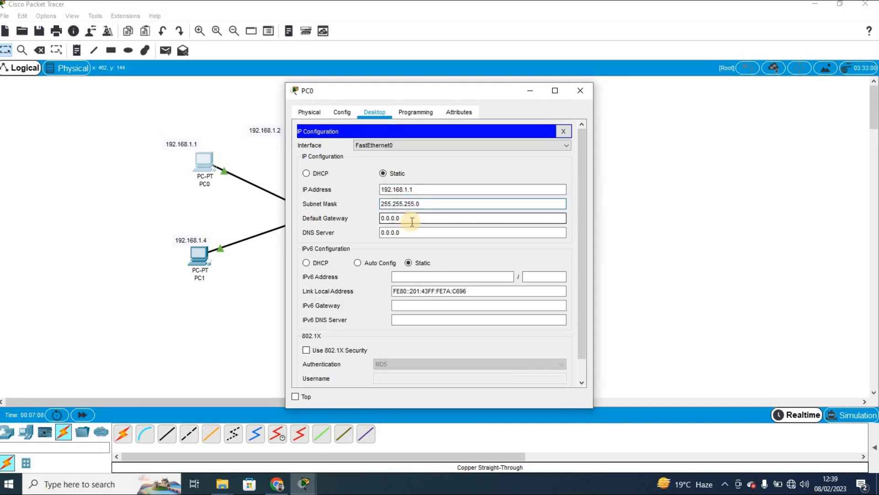
left_click(578, 91)
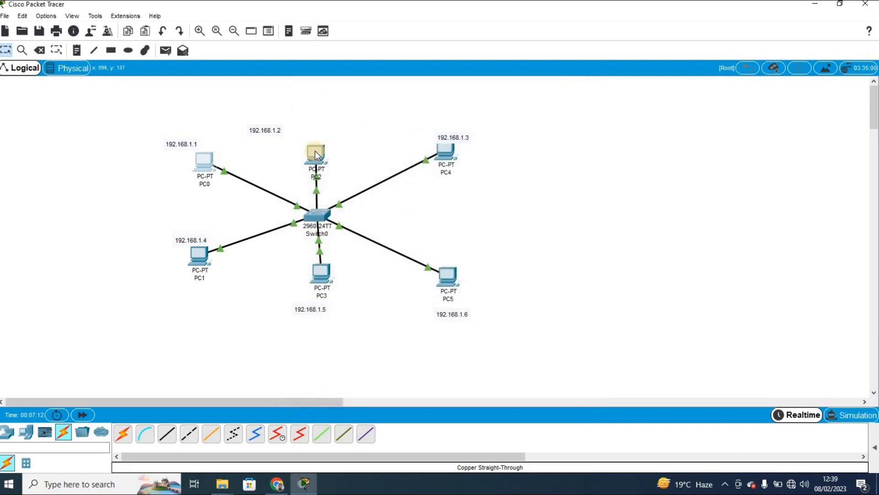
Step: Set PC2's static IP address to 192.168.2.2 in its IP configuration and close its window
left_click(314, 150)
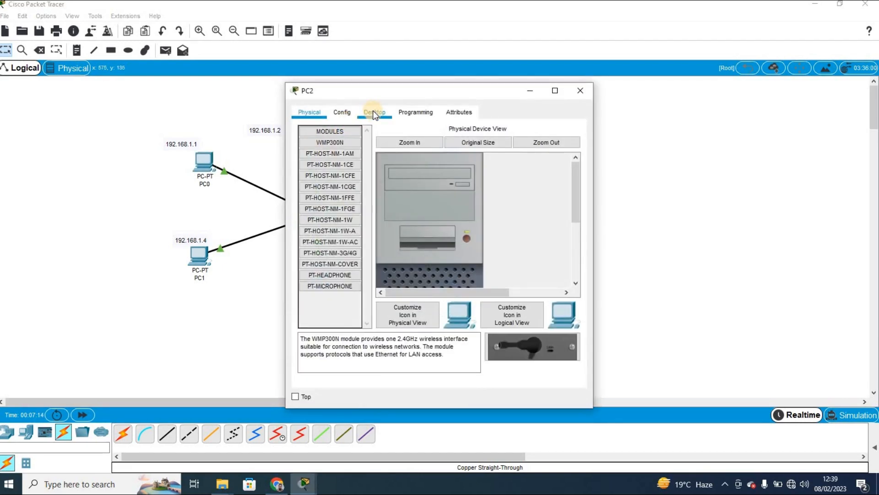
left_click(372, 111)
left_click(328, 150)
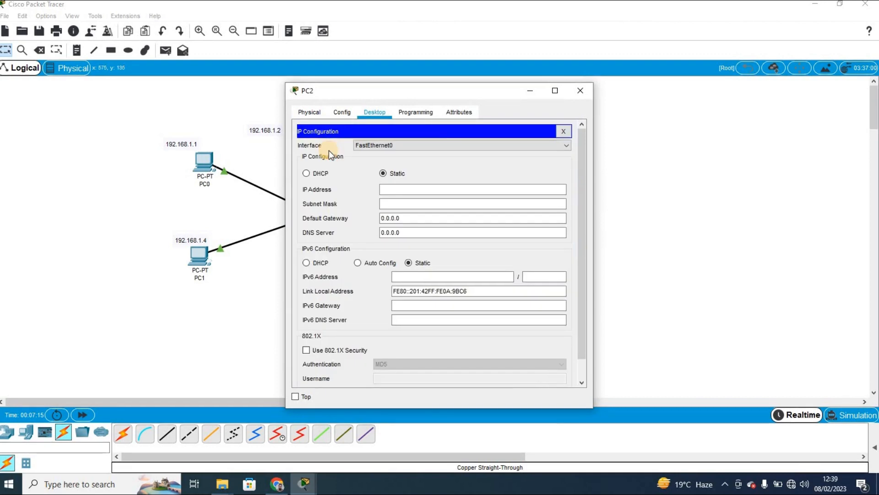
left_click(397, 189)
type("19")
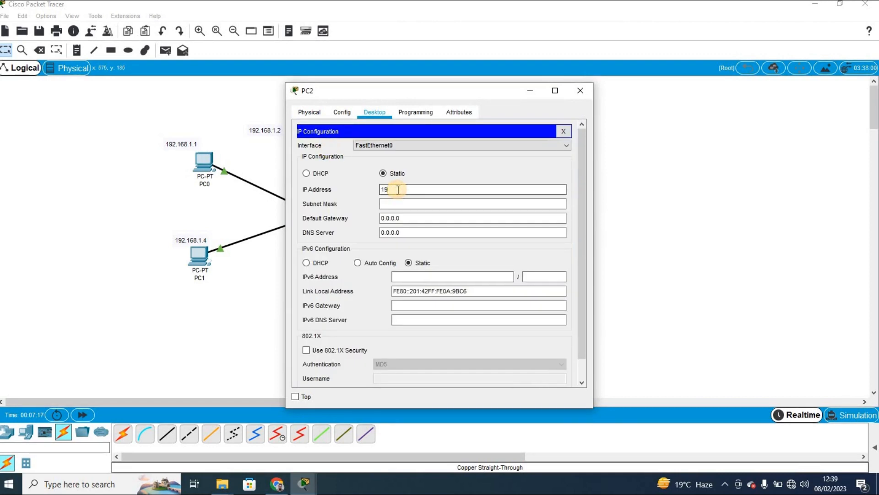
type("2.168.2.2")
left_click(457, 203)
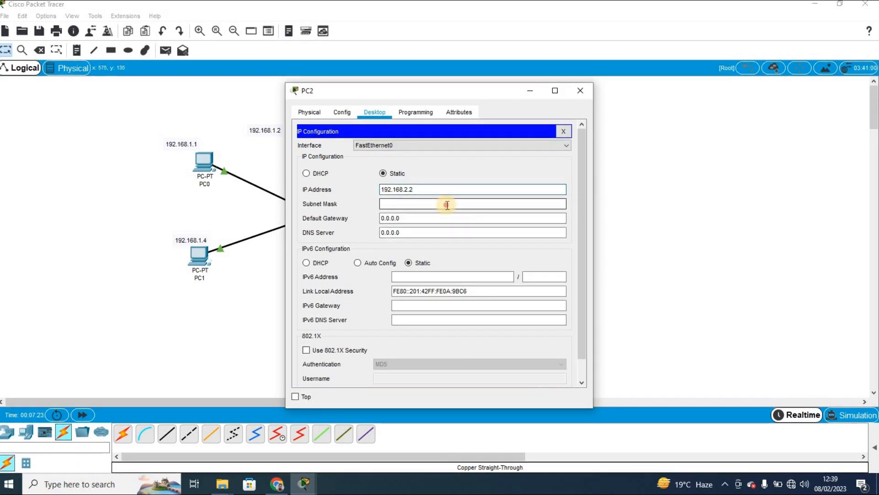
left_click(579, 88)
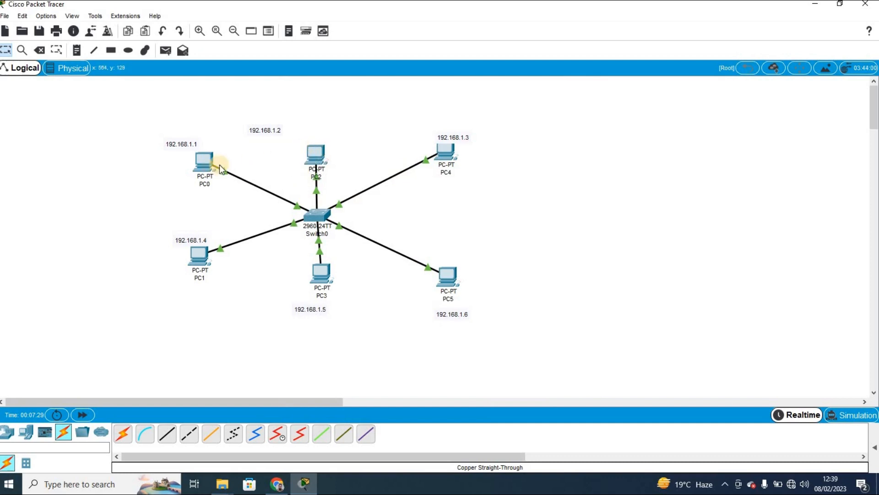
Step: Ping 192.168.1.2 from PC0's command prompt, then close PC0's window
mouse_move(207, 159)
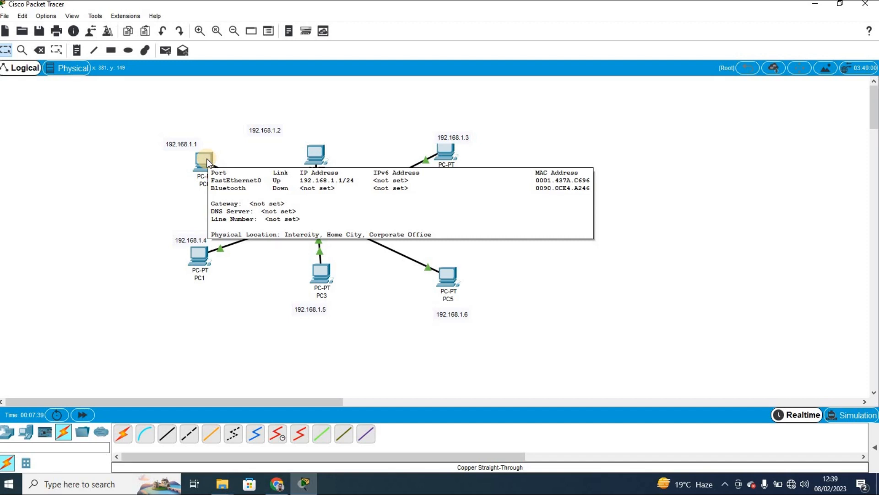
left_click(205, 159)
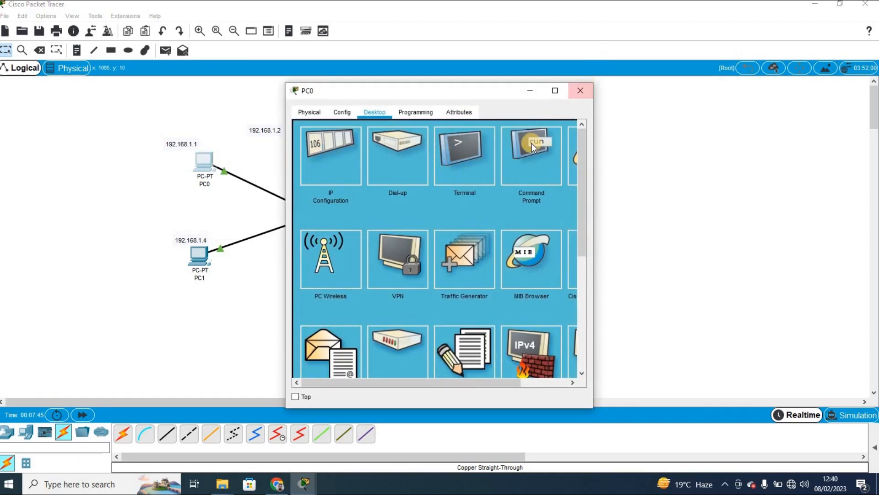
left_click(527, 167)
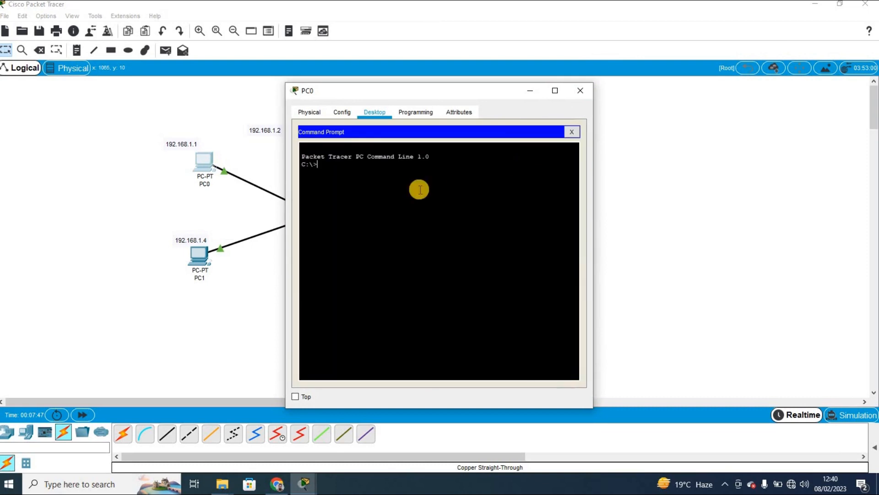
type("ping 192.168.1.2")
key("Return")
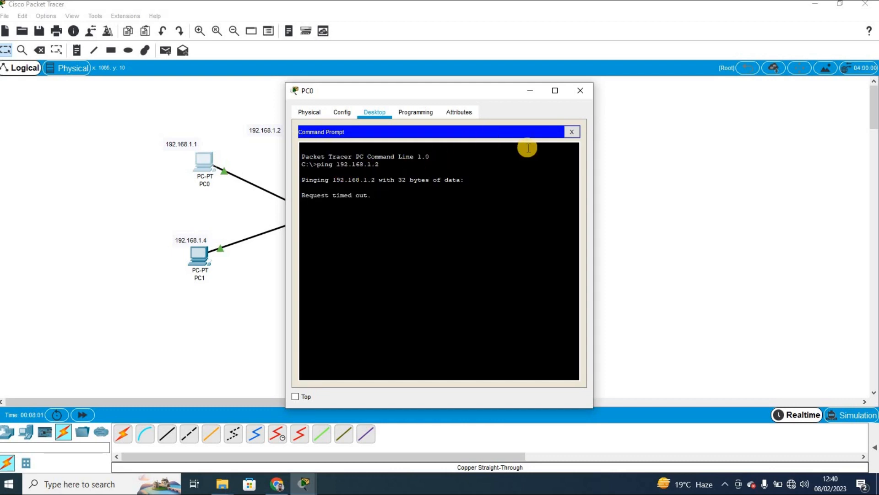
left_click(582, 92)
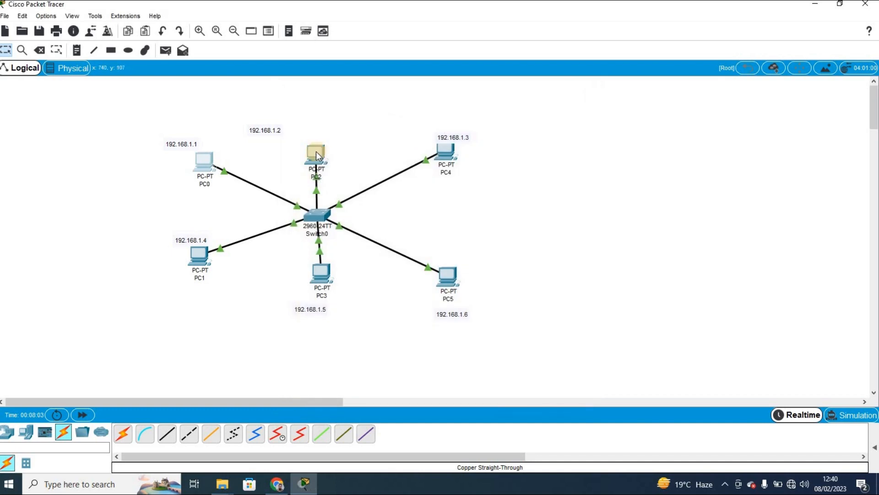
Step: Set PC2's static IP address to 192.168.1.2 in its IP configuration and close its window
left_click(316, 151)
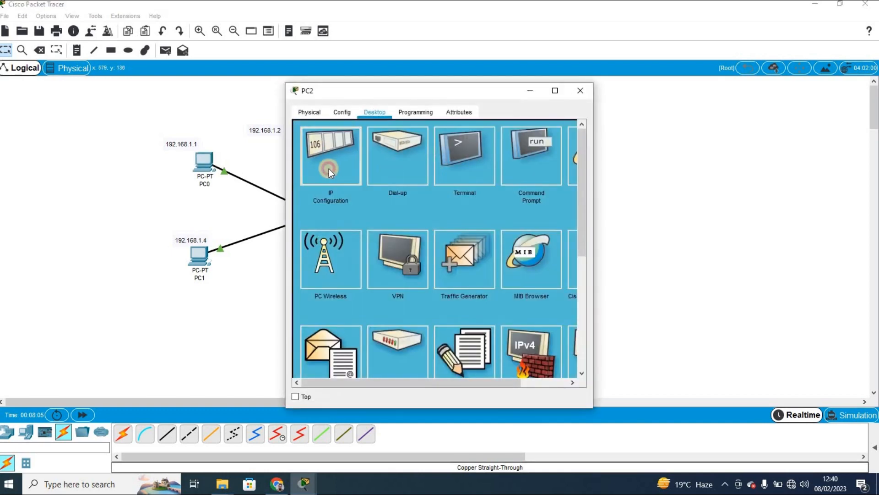
left_click(329, 169)
left_click(409, 189)
key("BackSpace")
type("192.168.1.2")
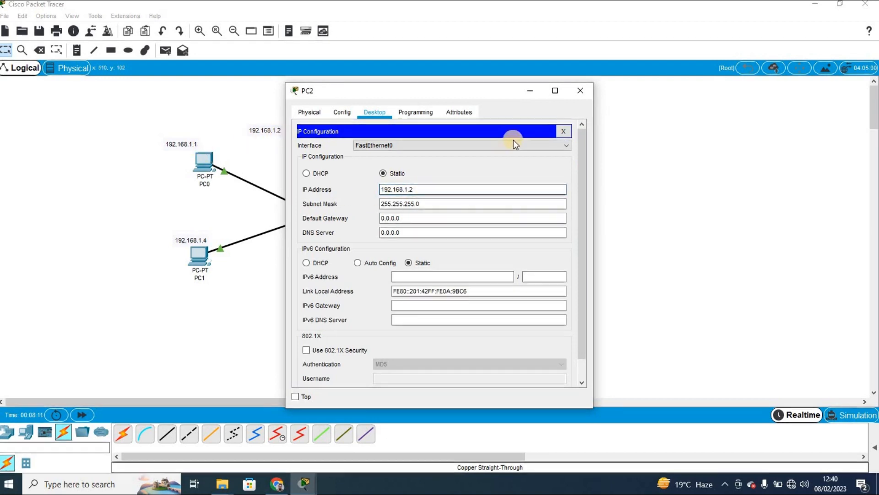
left_click(577, 90)
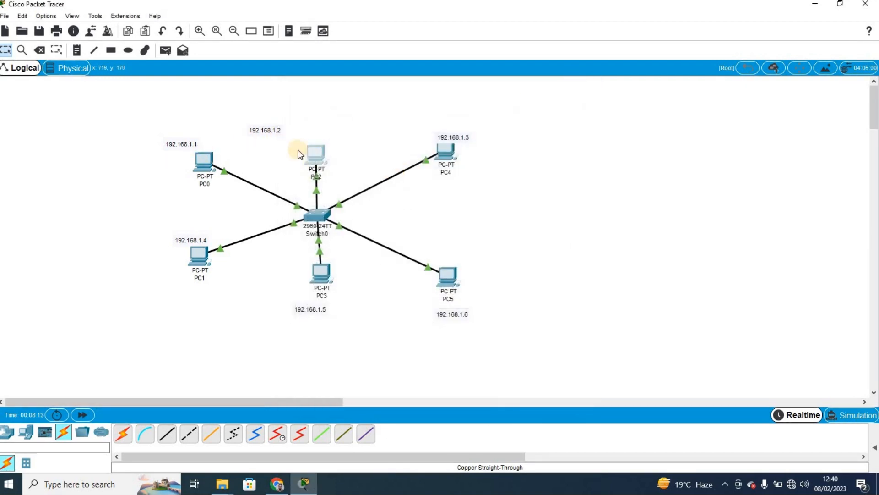
Step: Ping 192.168.1.1 from PC2's command prompt, then close PC2's window
left_click(311, 151)
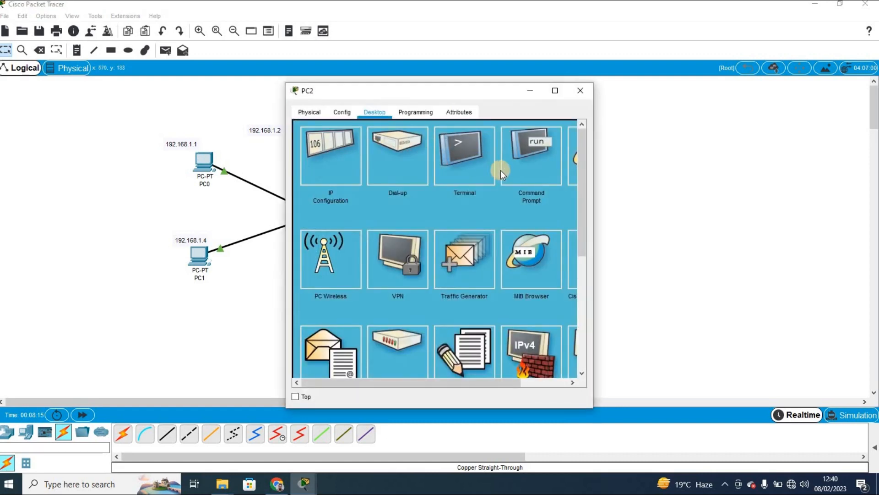
left_click(529, 169)
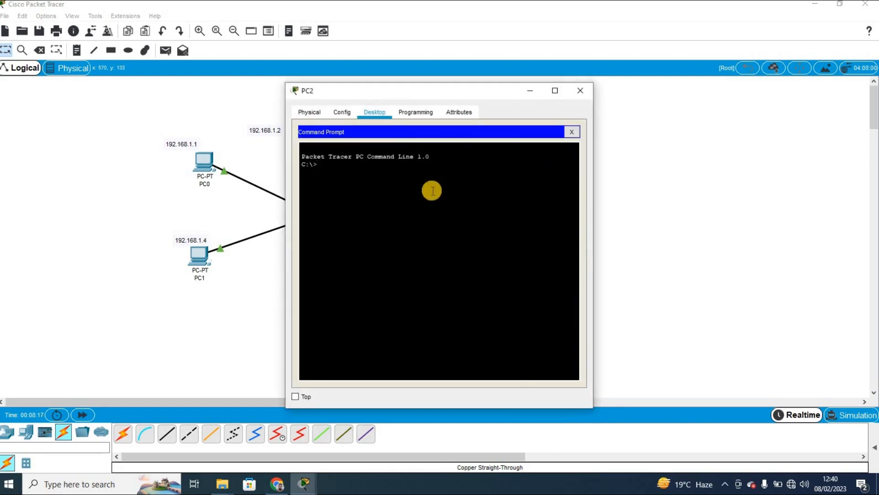
type("ping 192.168.1.1")
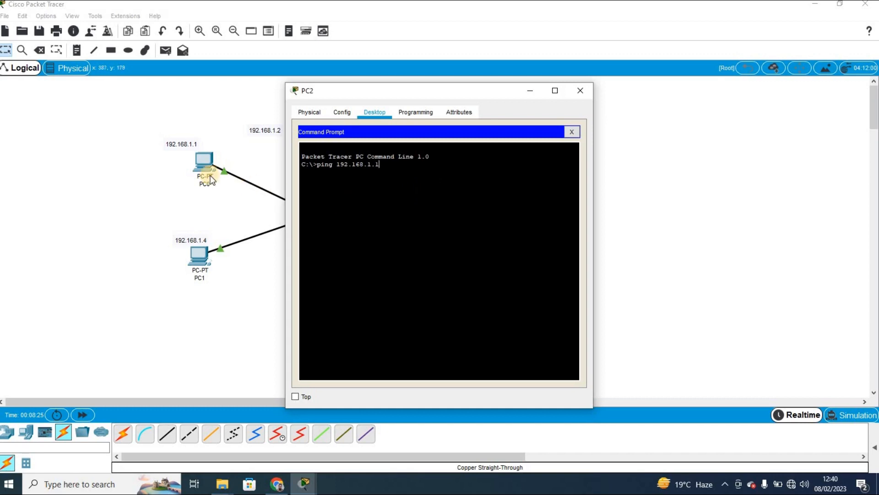
key("Return")
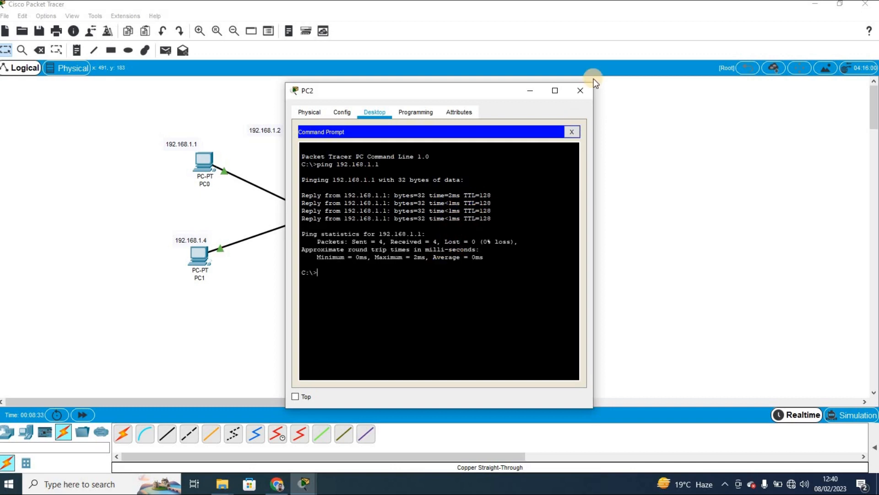
left_click(578, 91)
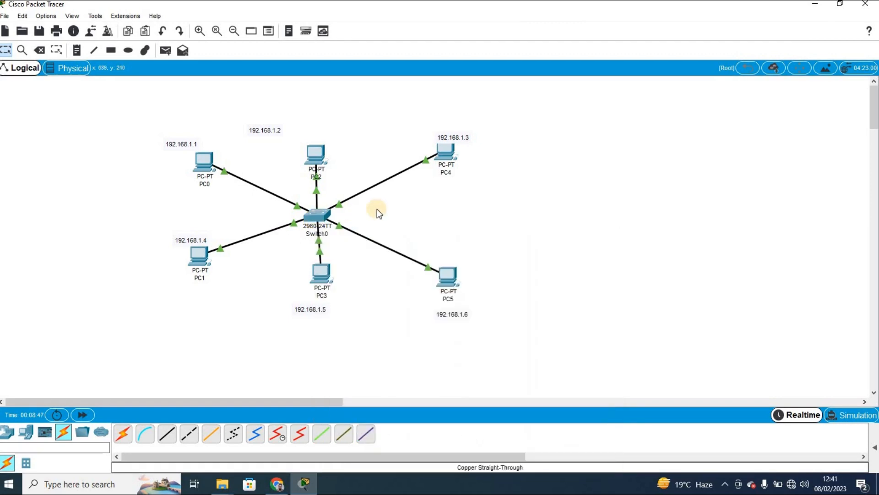
Step: Add a 3560-24PS multilayer switch to the empty workspace area to the right of PC4
left_click(10, 440)
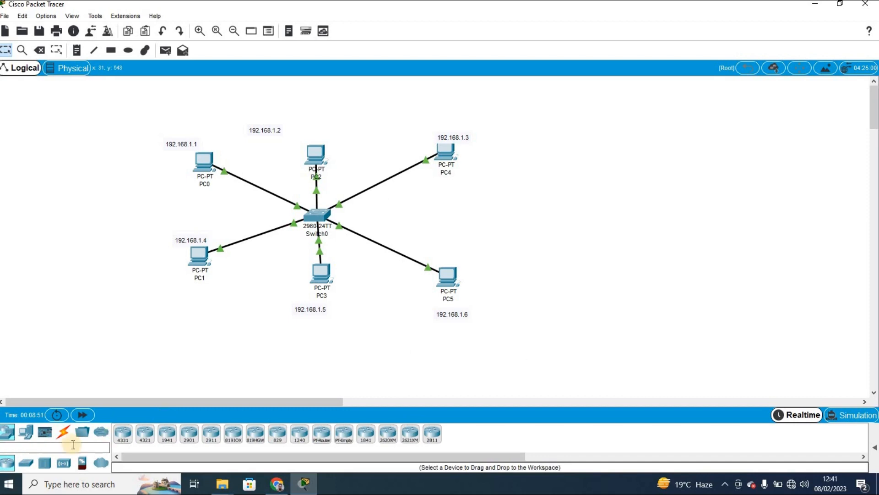
left_click(27, 463)
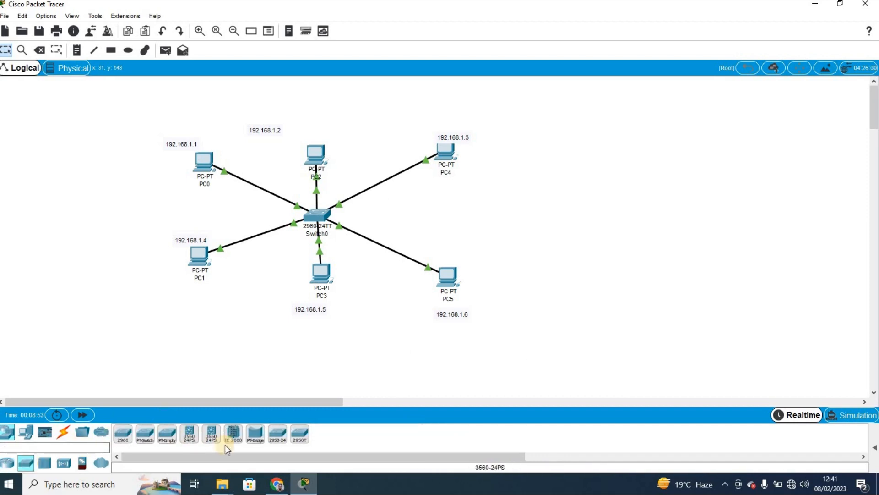
left_click(194, 442)
left_click(635, 183)
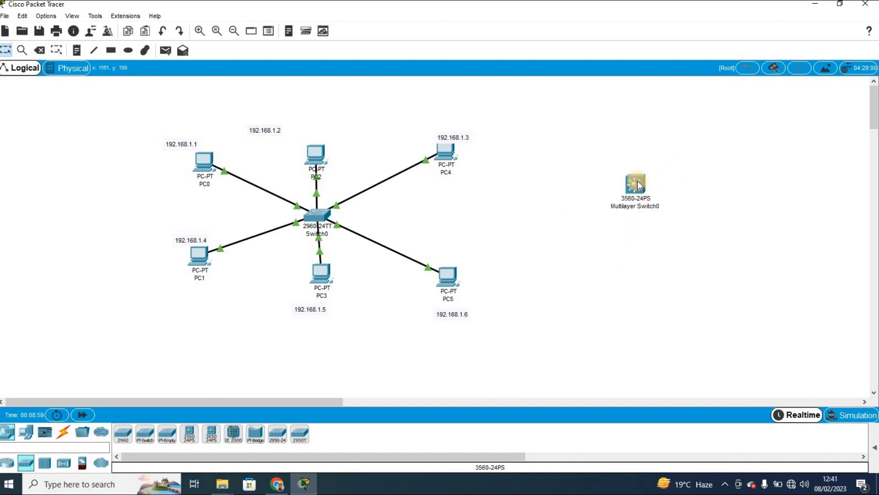
Step: Open the 3560-24PS switch's command line interface and answer no to the initial configuration dialog
mouse_move(640, 185)
left_click(634, 184)
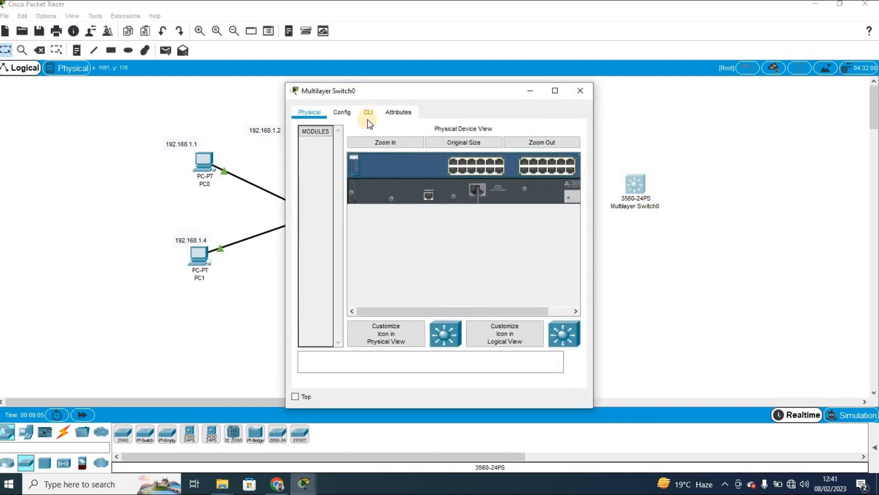
left_click(366, 113)
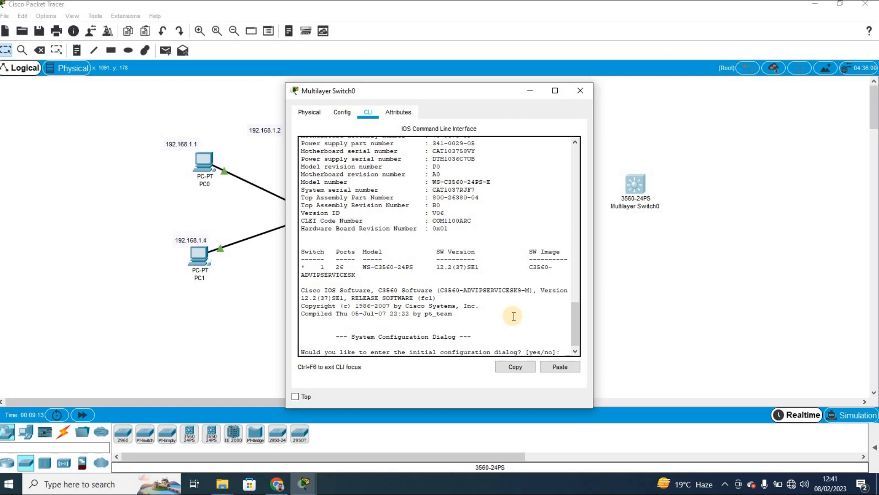
key("Return")
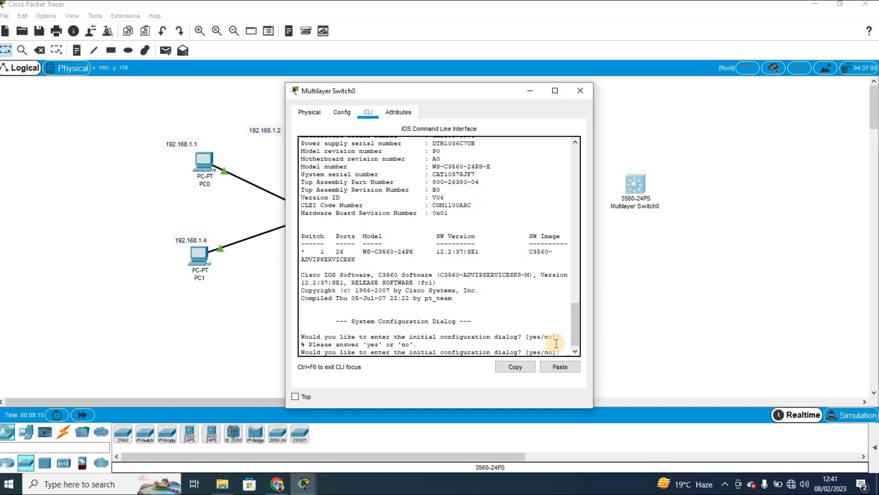
key("Return")
key("Return")
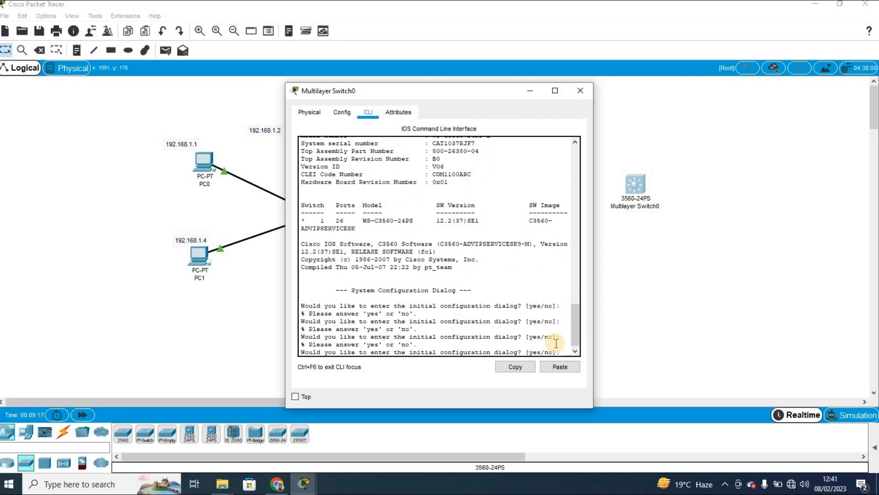
type("no")
key("Return")
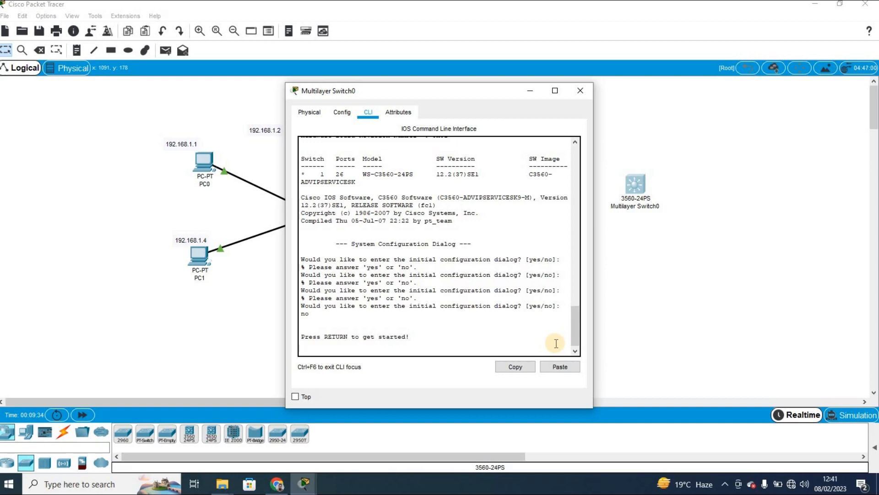
Step: Start the multilayer switch's console session and enter privileged mode with the command en
key("Return")
key("Return")
key("Return")
key("Return")
key("Return")
key("Return")
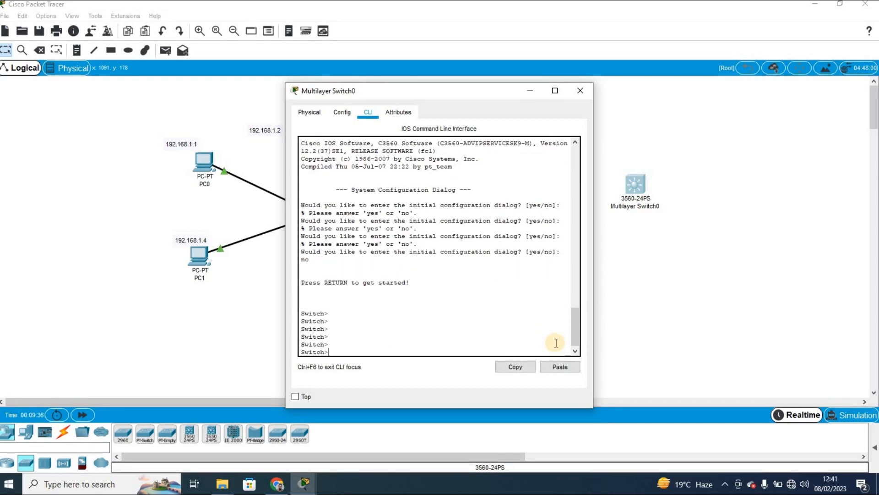
type("en")
key("Return")
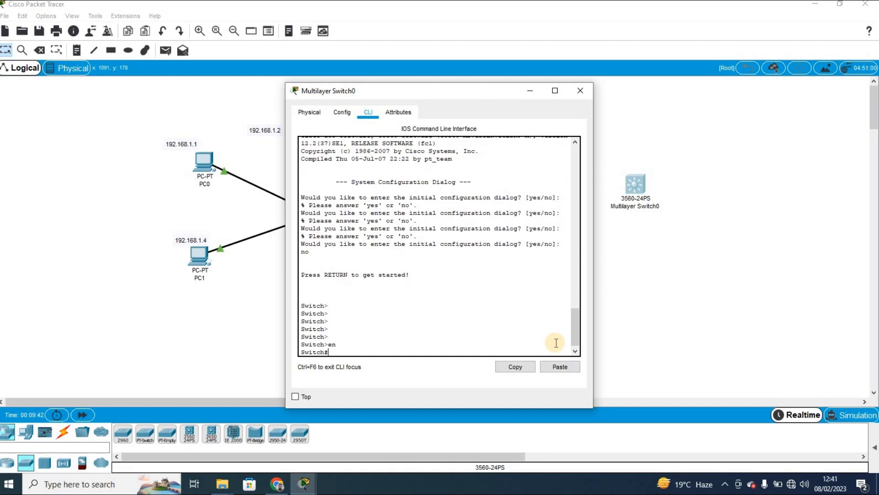
Step: Enter global configuration mode on the multilayer switch with the command conf t
type("conf")
key("Return")
key("Return")
key("Return")
key("Return")
key("Return")
key("Return")
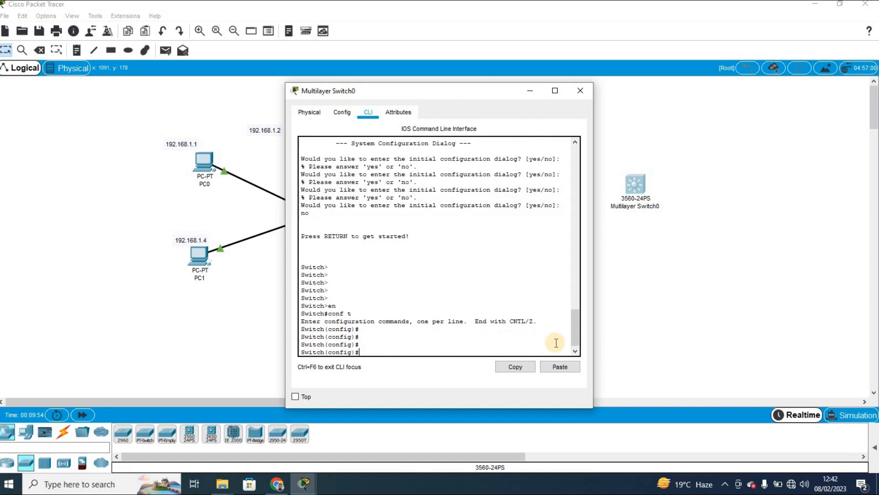
Step: Set the multilayer switch's hostname to S1, then exit configuration mode
type("ho")
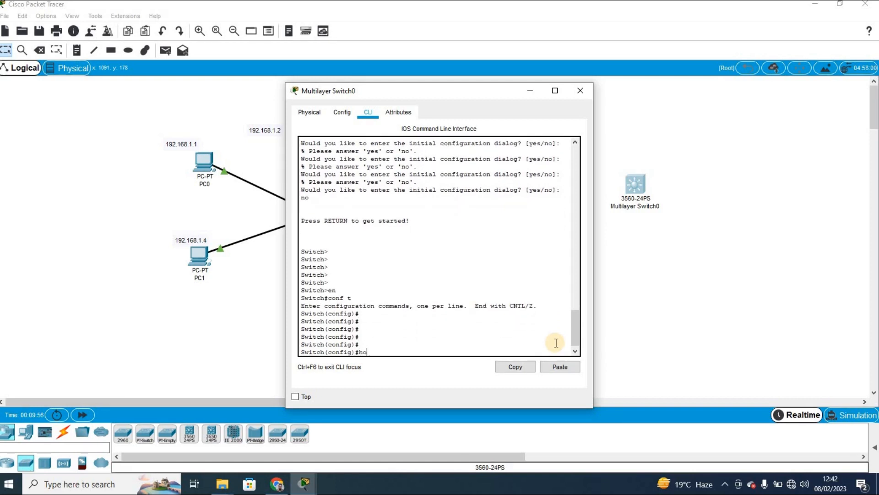
type("stname S1")
key("Return")
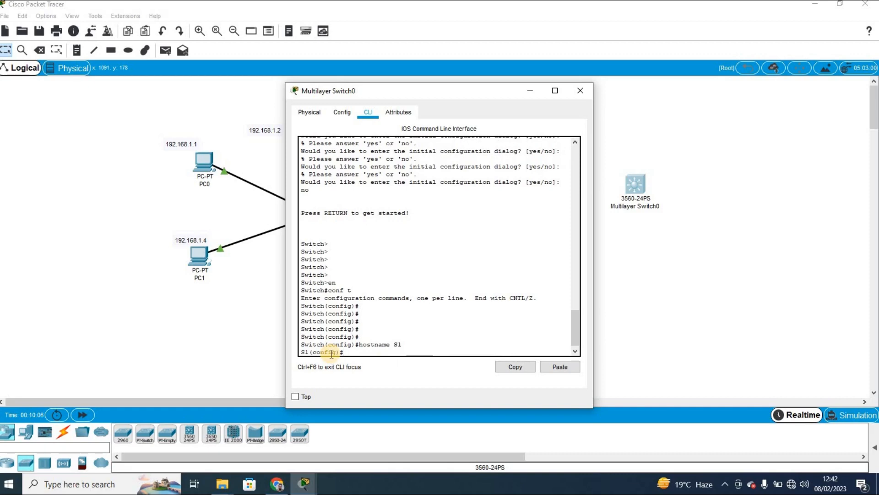
type("exit")
key("Return")
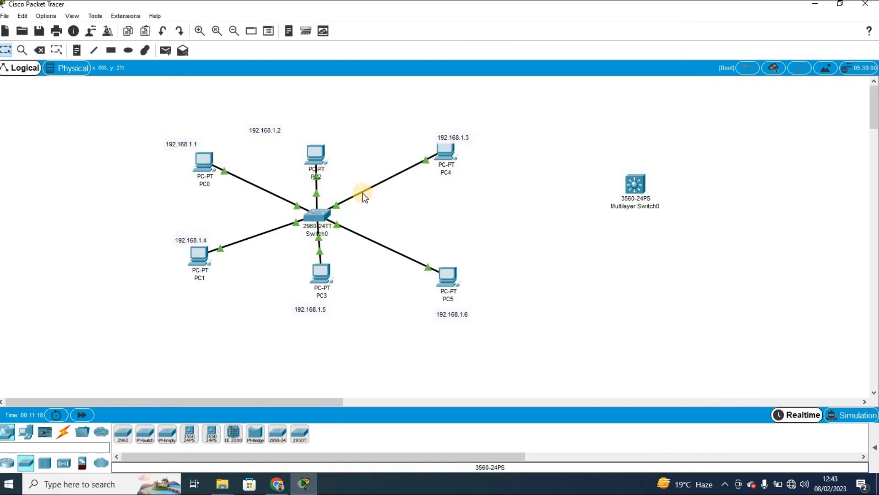
Step: Enable the preference Always Show Port Labels in Logical Workspace and close the preferences
mouse_move(364, 196)
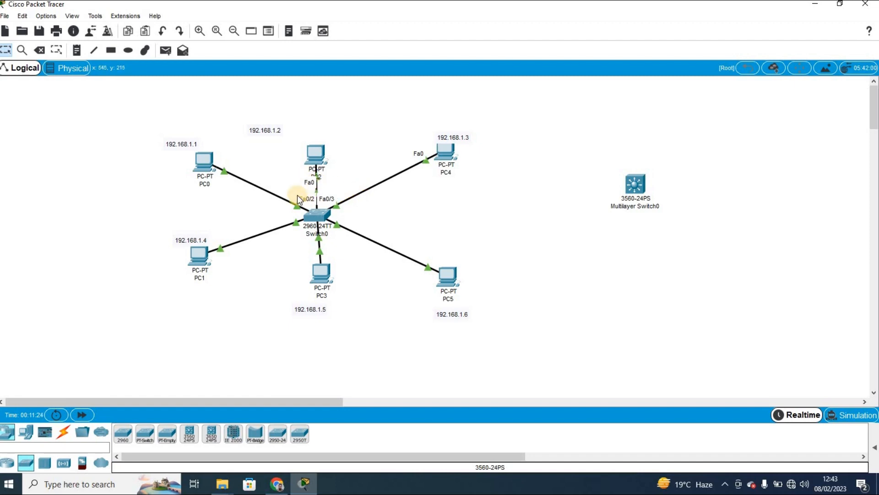
left_click(21, 16)
mouse_move(42, 15)
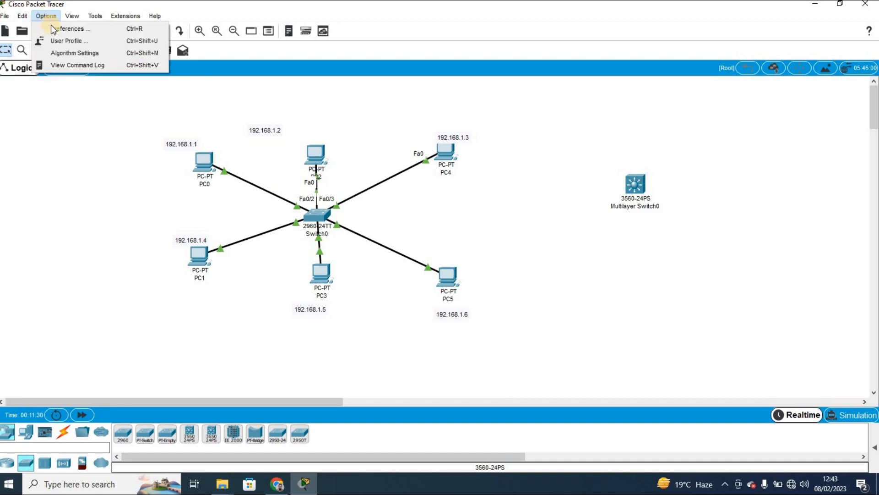
left_click(51, 28)
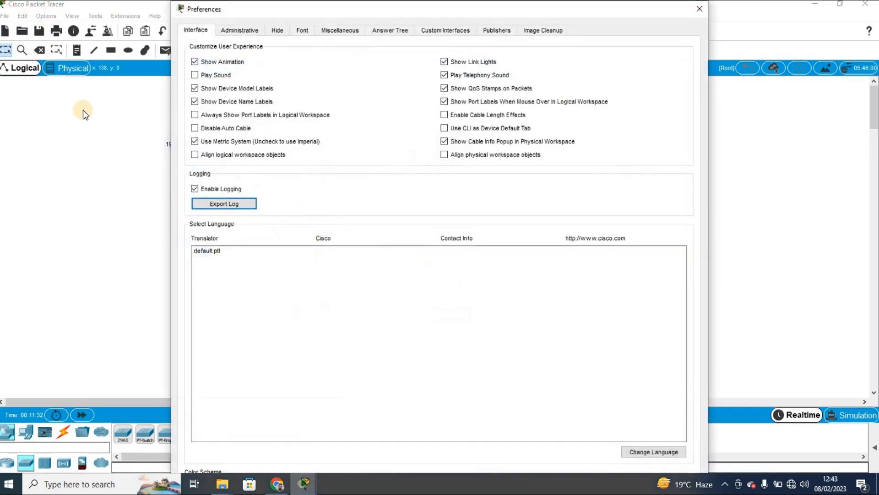
left_click(194, 115)
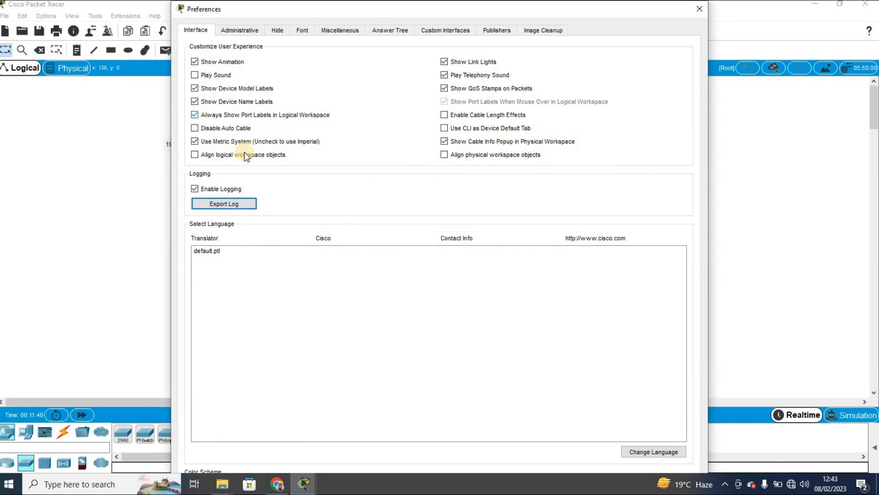
left_click(704, 12)
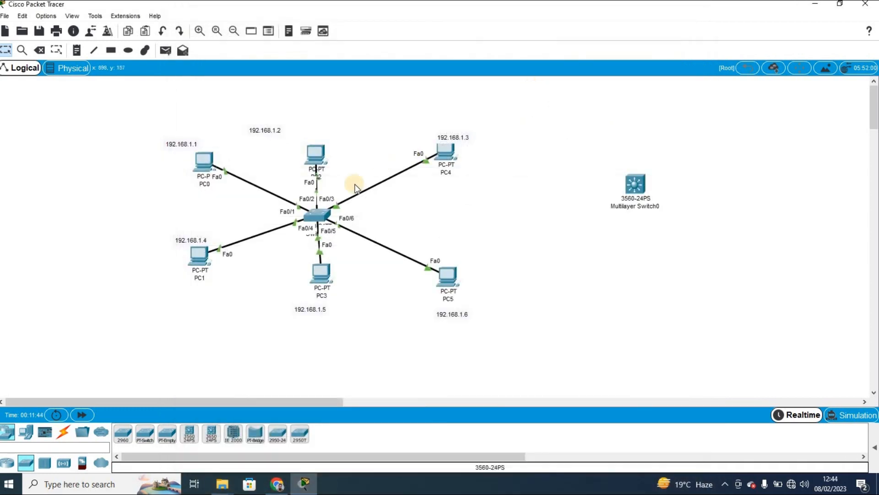
Step: Move PC3 further down, away from Switch0
left_click_drag(321, 271, 321, 293)
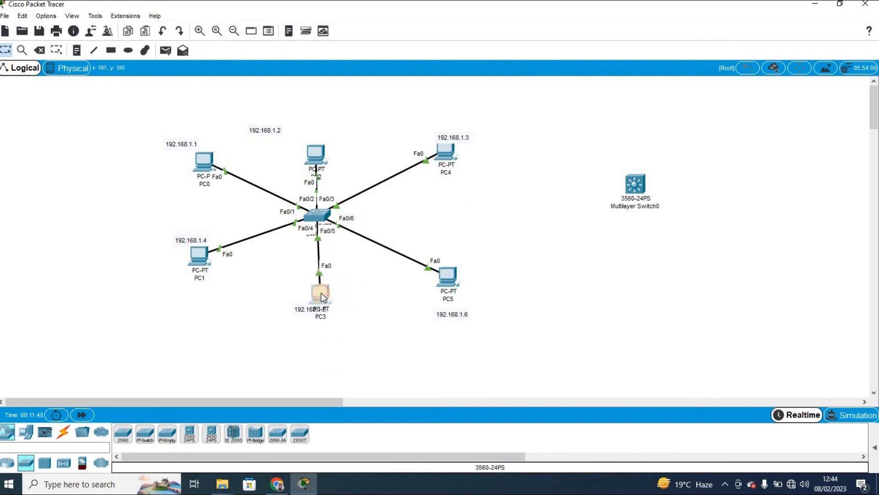